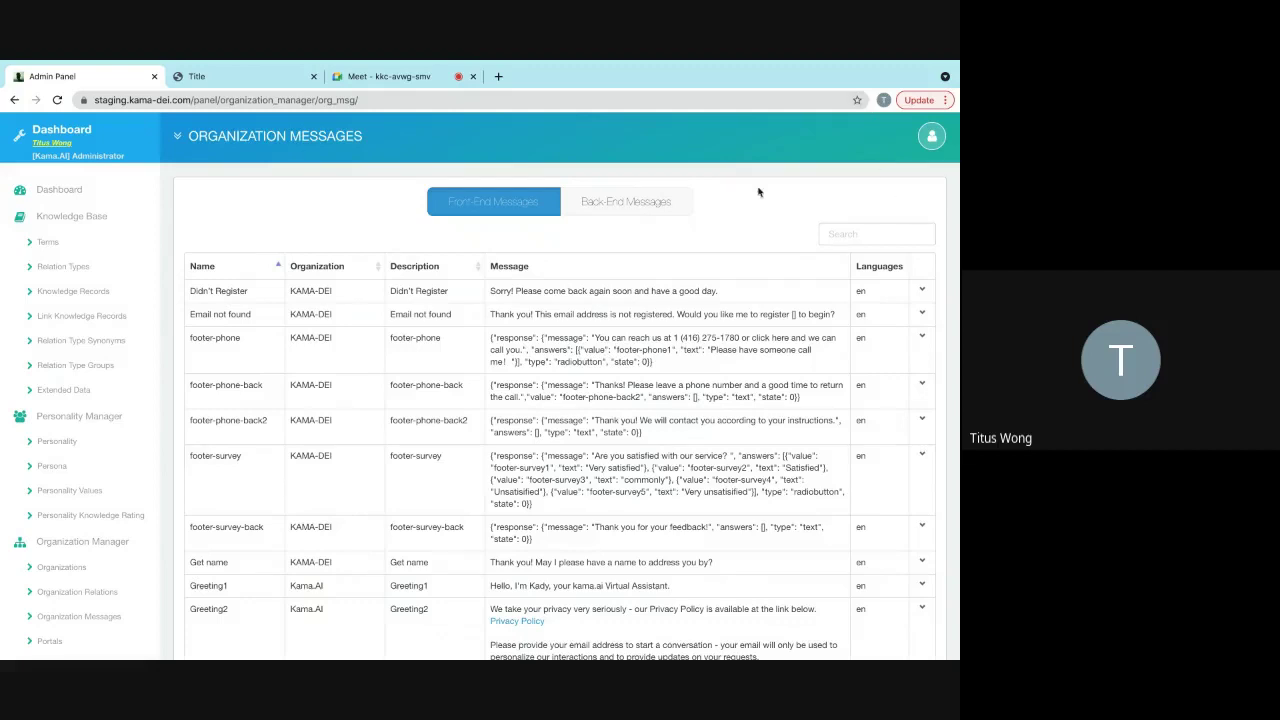
- Open the Didn't Register message for editing, then cancel without changes
{"action": "left_click", "coordinate": [923, 291]}
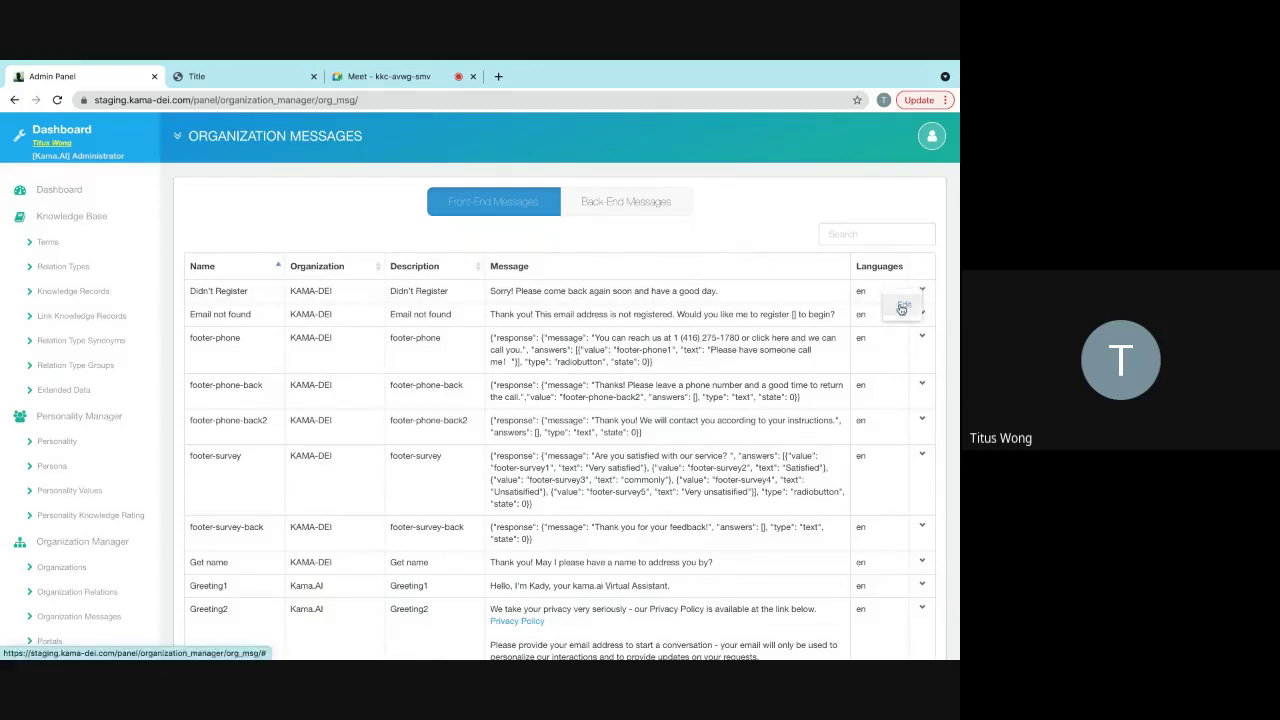
{"action": "left_click", "coordinate": [901, 308]}
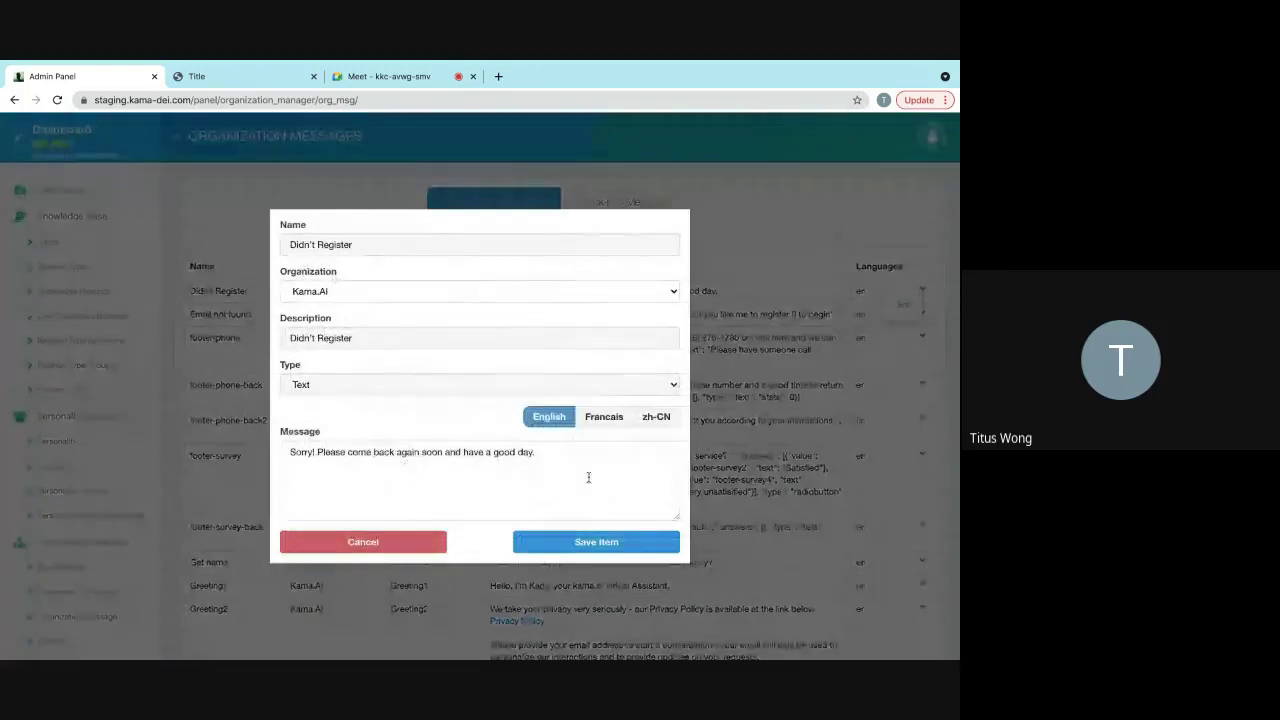
{"action": "left_click", "coordinate": [365, 543]}
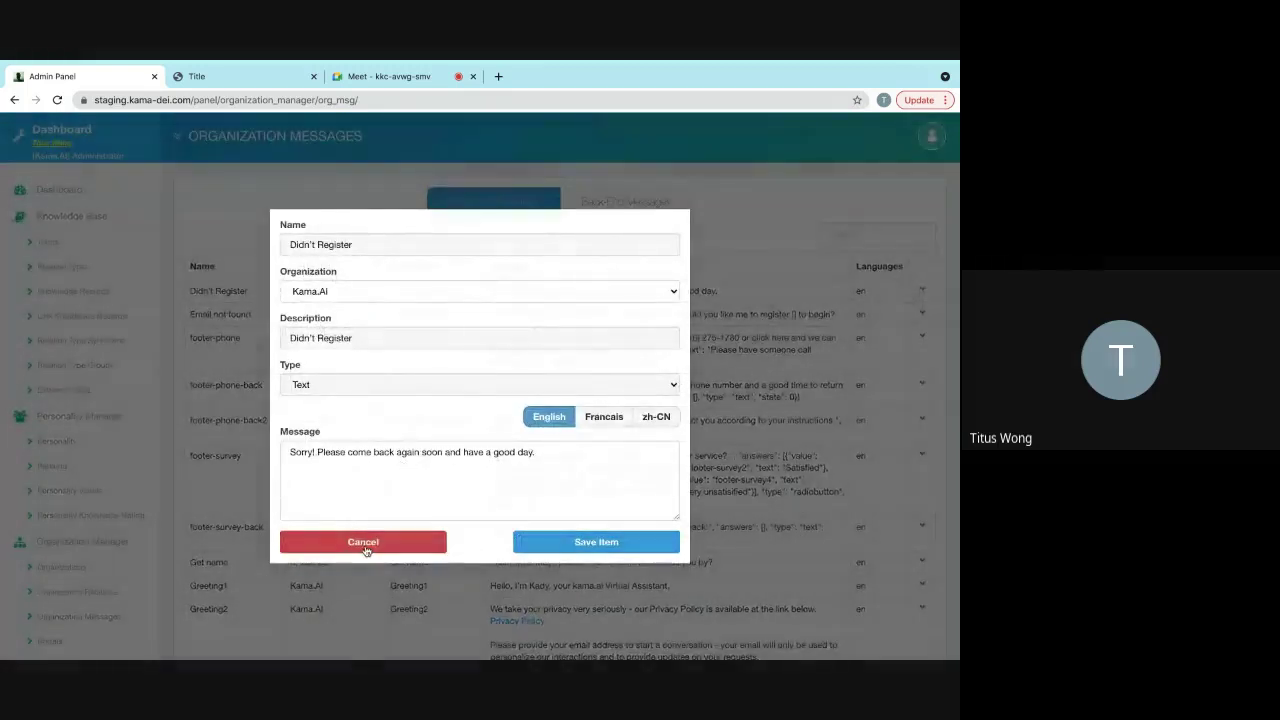
- Show the Back-End Messages list and open the Exit-button thank-you message's actions
{"action": "left_click", "coordinate": [616, 204]}
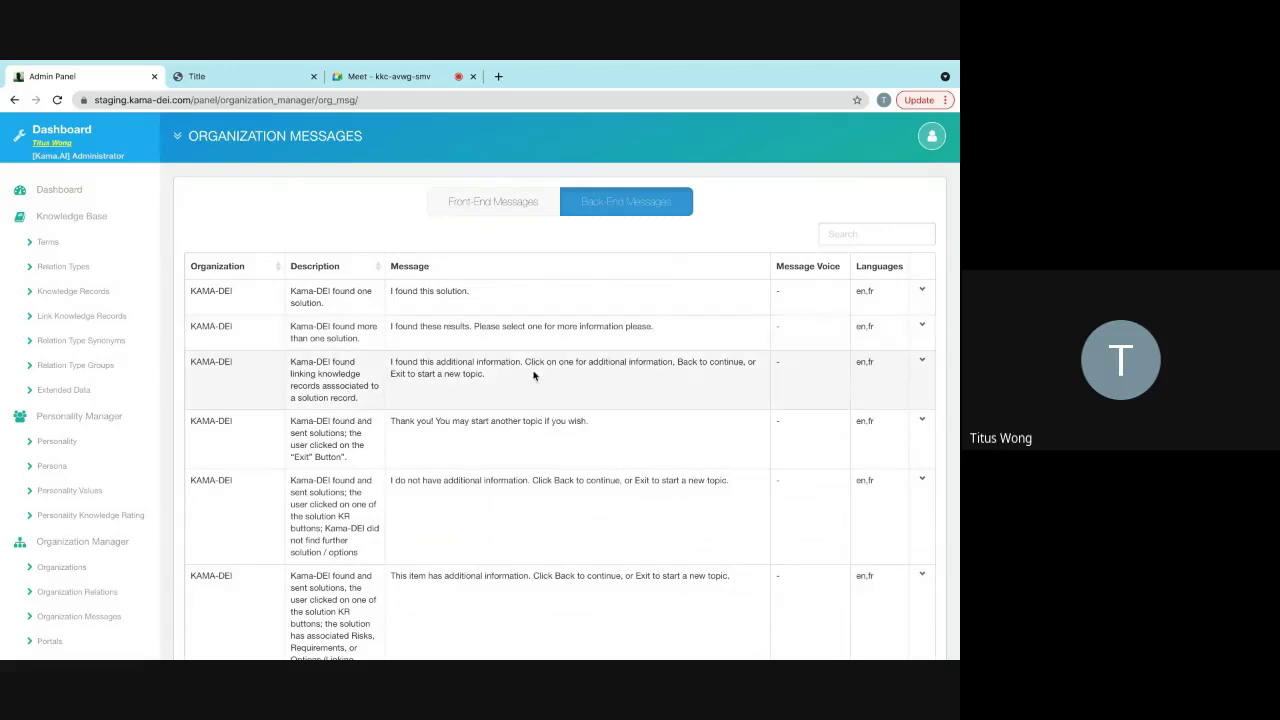
{"action": "scroll", "coordinate": [533, 375], "scroll_direction": "down", "scroll_amount": 1}
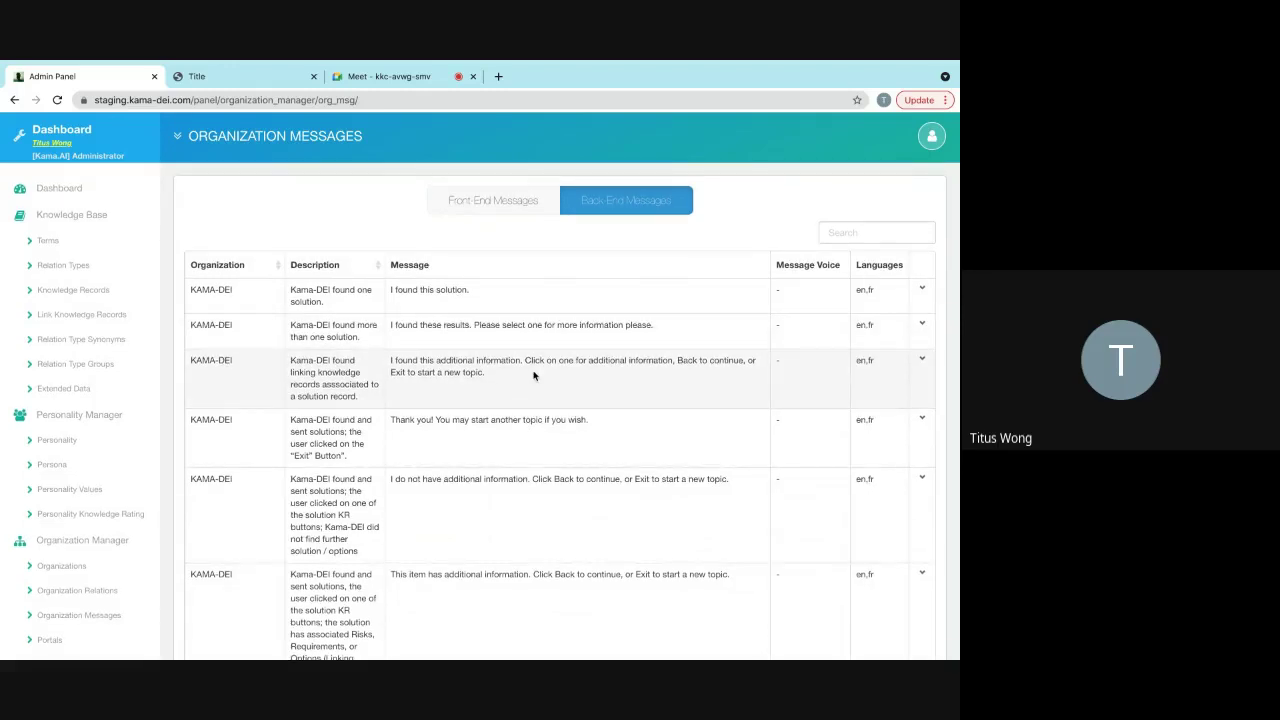
{"action": "scroll", "coordinate": [533, 375], "scroll_direction": "down", "scroll_amount": 1}
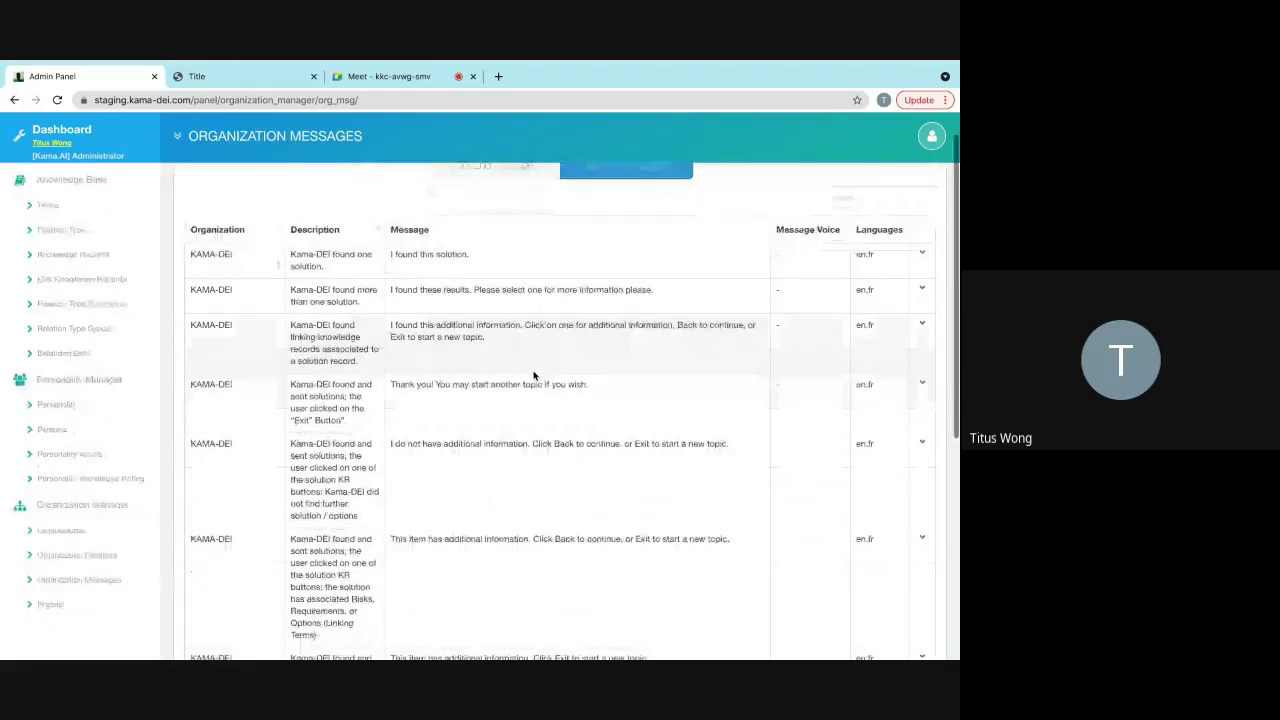
{"action": "scroll", "coordinate": [533, 375], "scroll_direction": "down", "scroll_amount": 1}
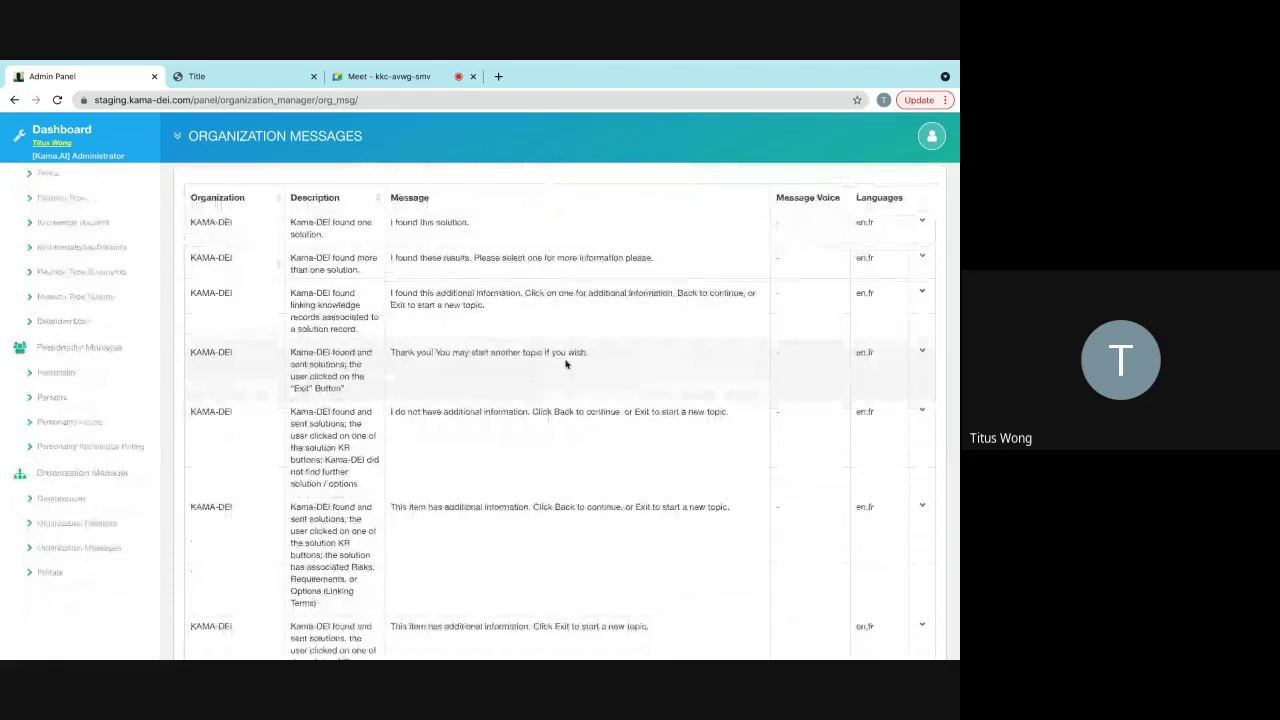
{"action": "left_click", "coordinate": [922, 355]}
- Reload the chatbot page and start a new conversation in the chat widget
{"action": "mouse_move", "coordinate": [333, 63]}
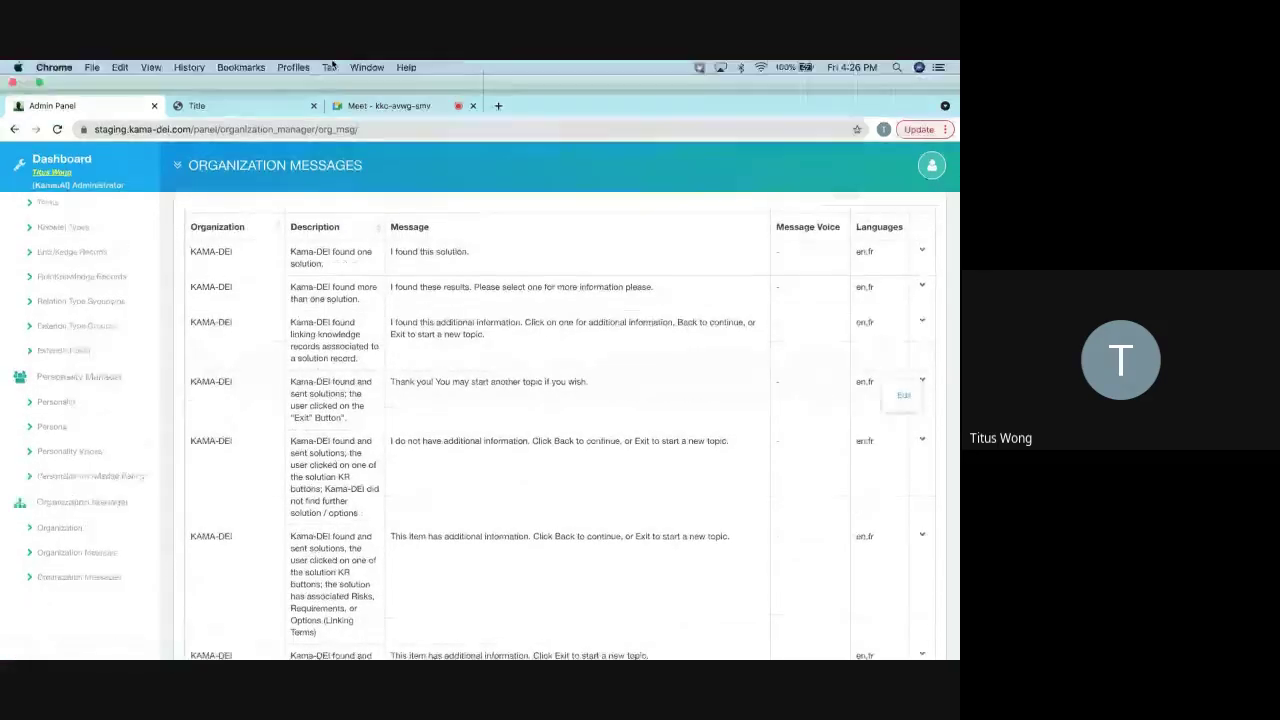
{"action": "left_click", "coordinate": [240, 105]}
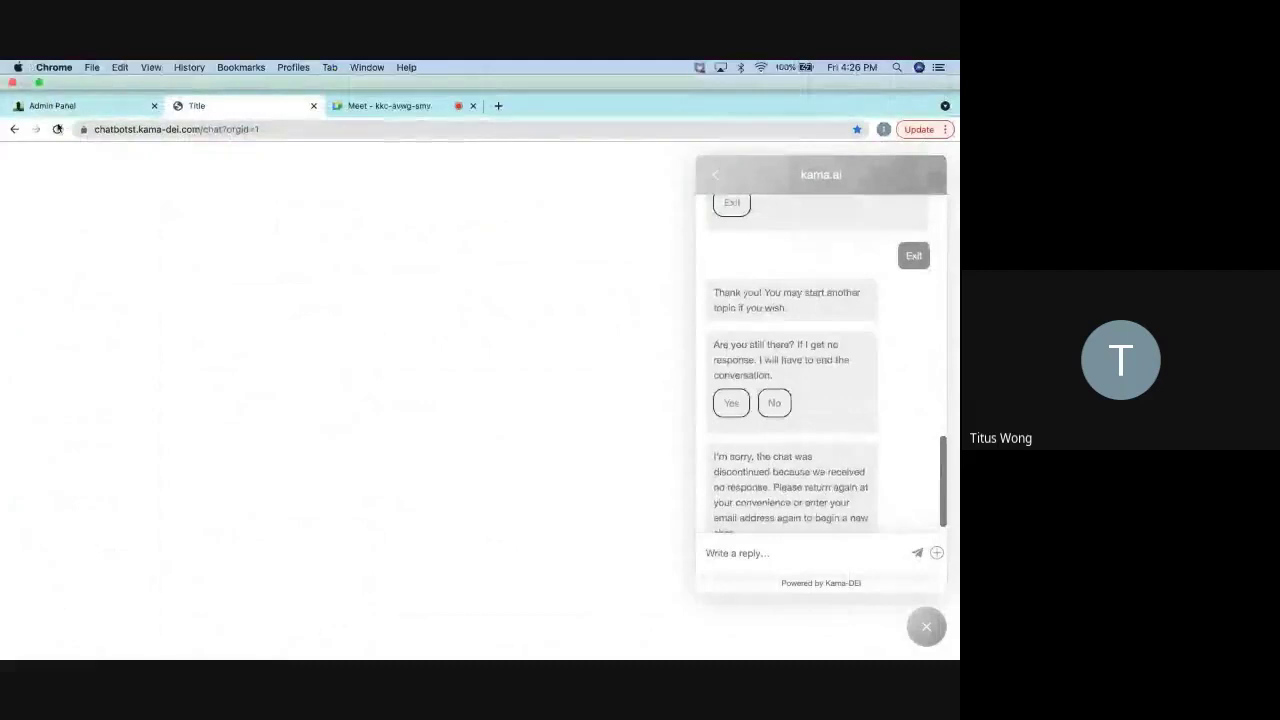
{"action": "left_click", "coordinate": [57, 129]}
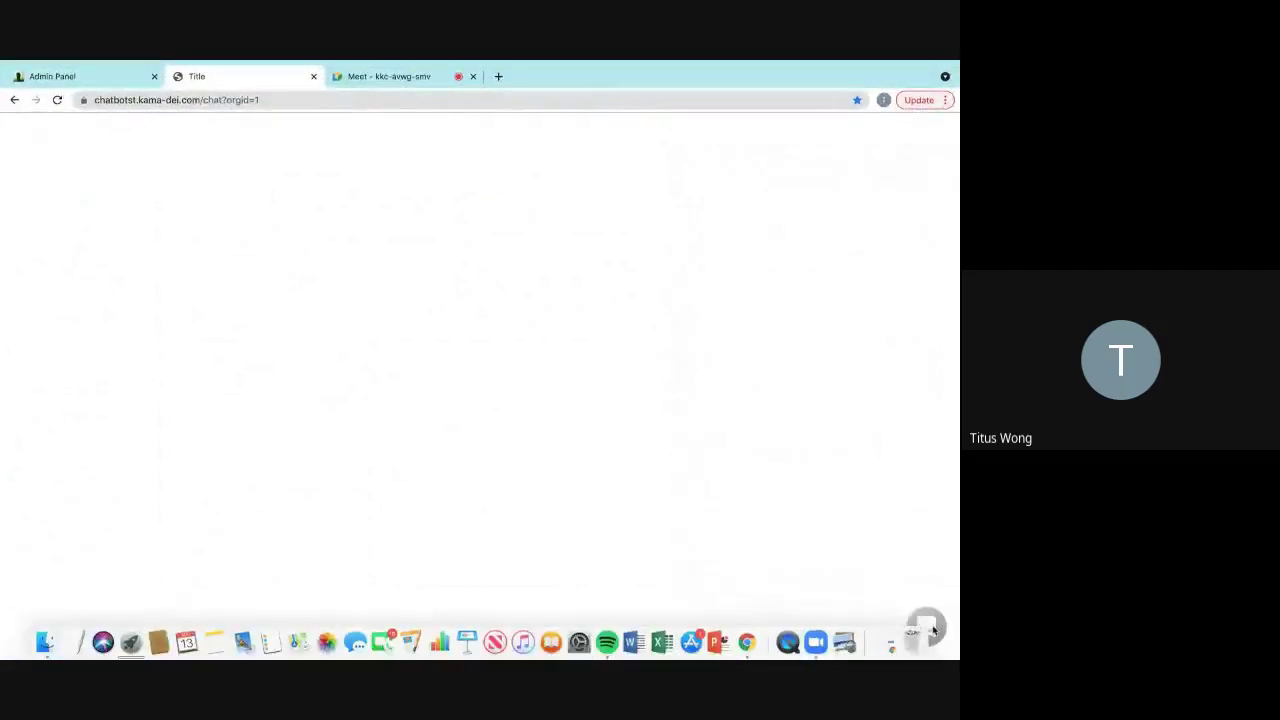
{"action": "left_click", "coordinate": [928, 628]}
{"action": "left_click", "coordinate": [786, 343]}
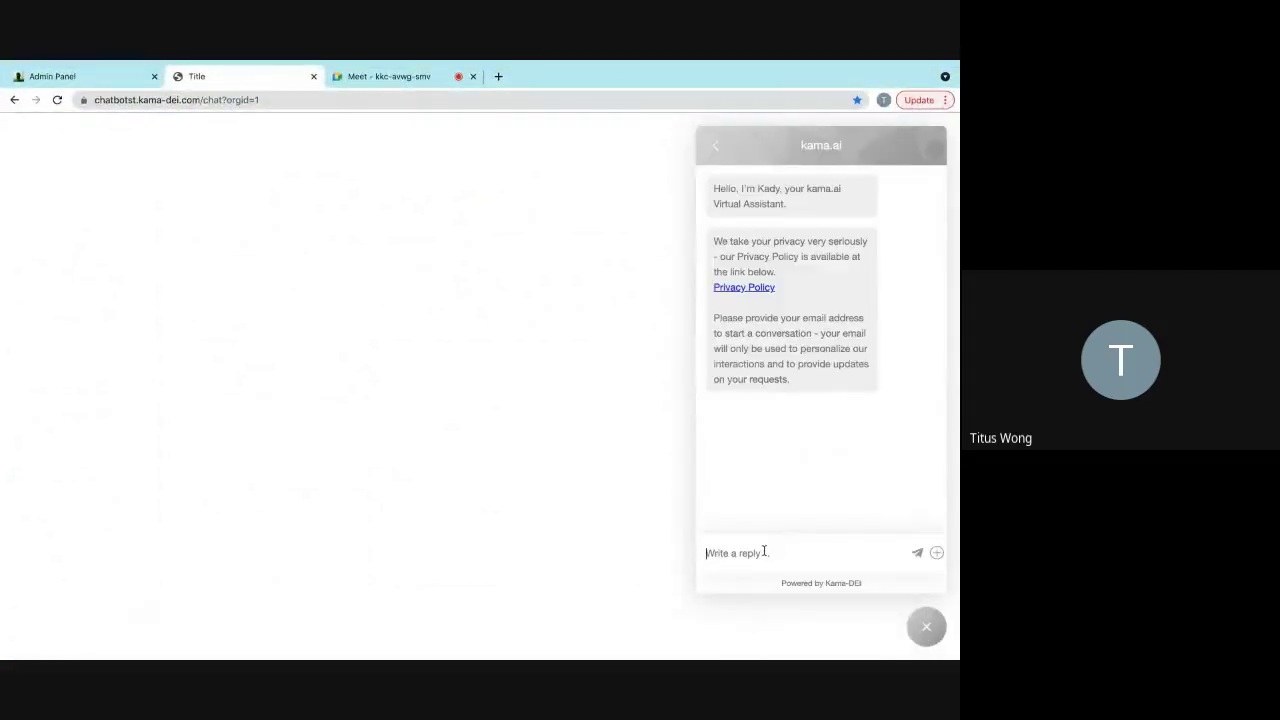
- Send an e-mail address and 'i am hungry', pick popcorn, then Exit to see the thank-you reply
{"action": "key", "text": "Return"}
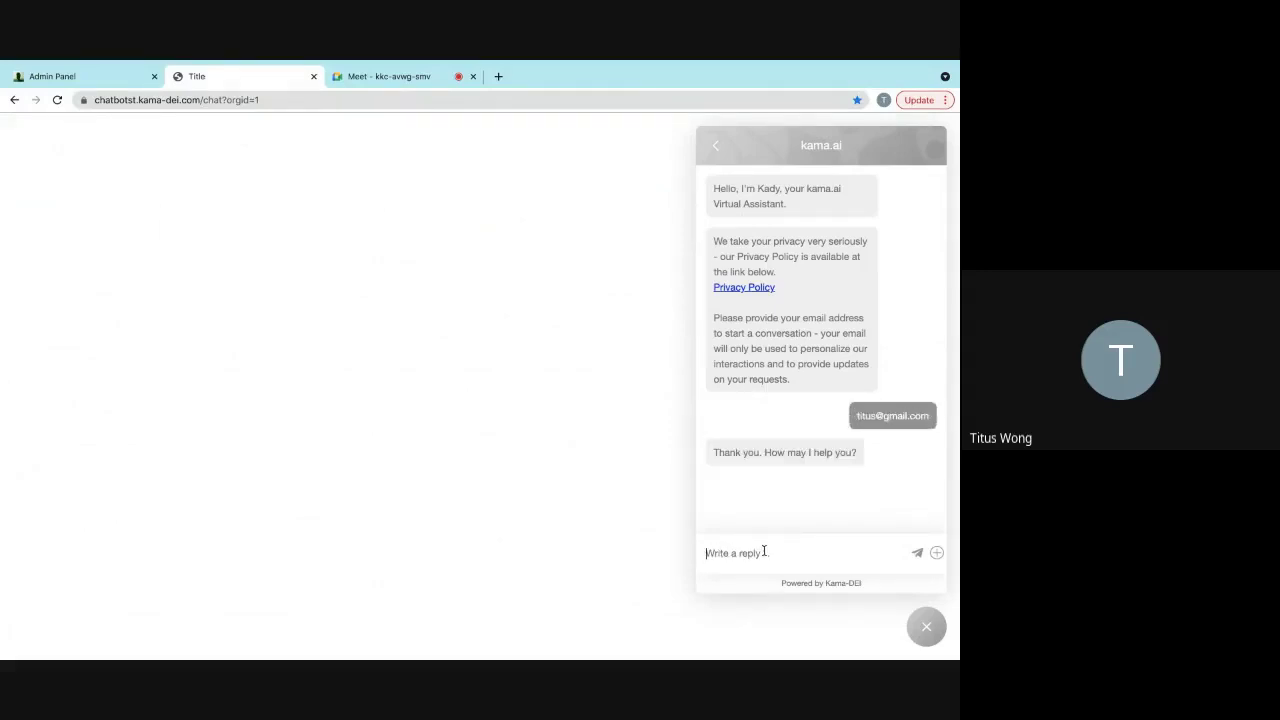
{"action": "type", "text": "i am hungry"}
{"action": "key", "text": "Return"}
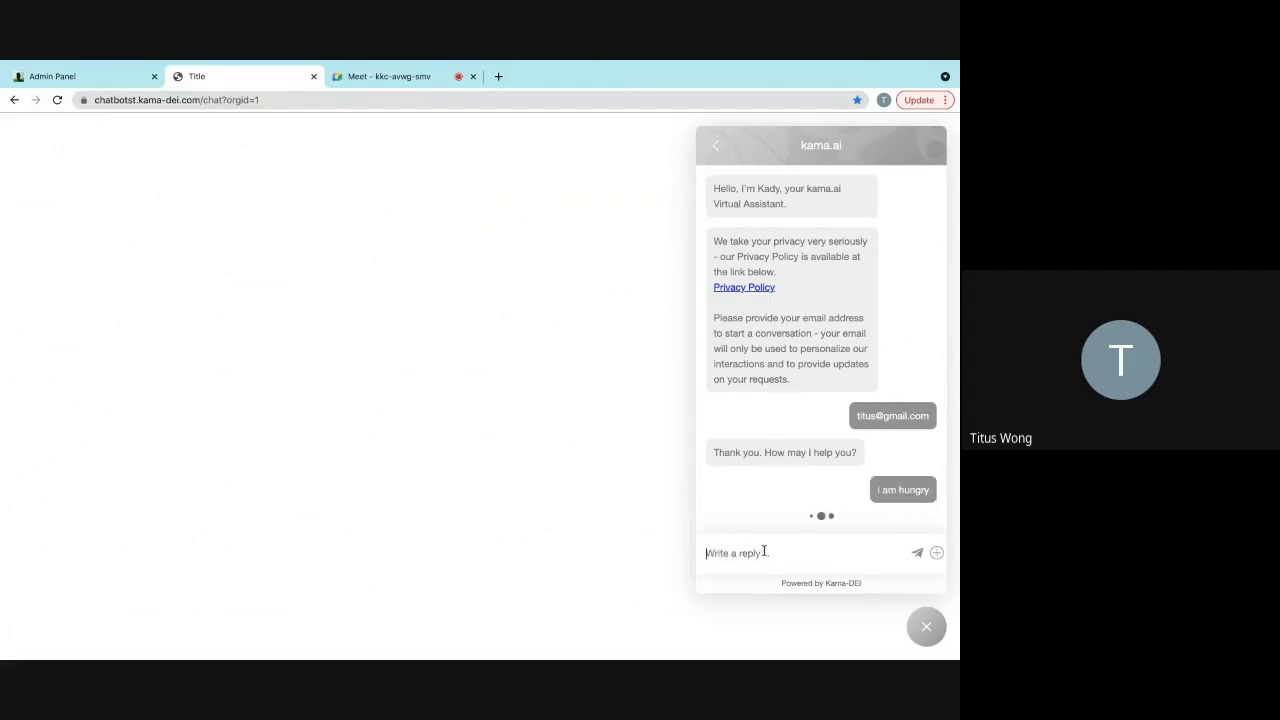
{"action": "left_click", "coordinate": [755, 497]}
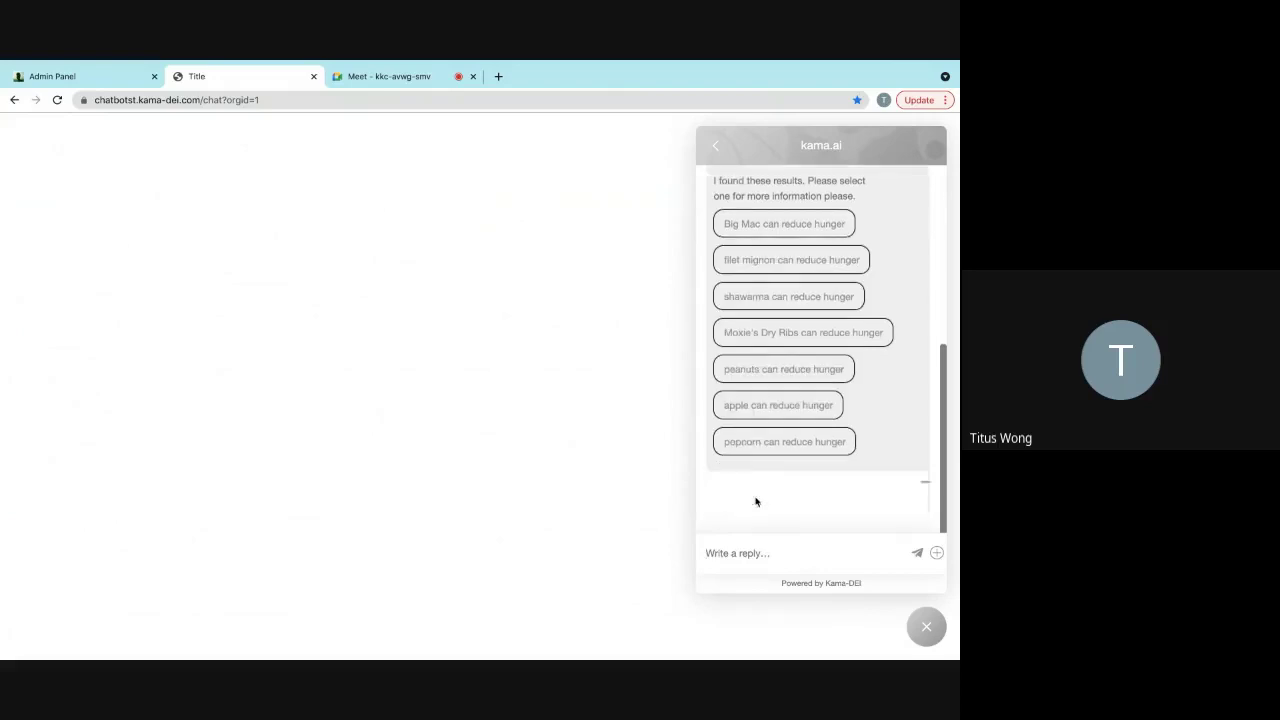
{"action": "left_click", "coordinate": [776, 497]}
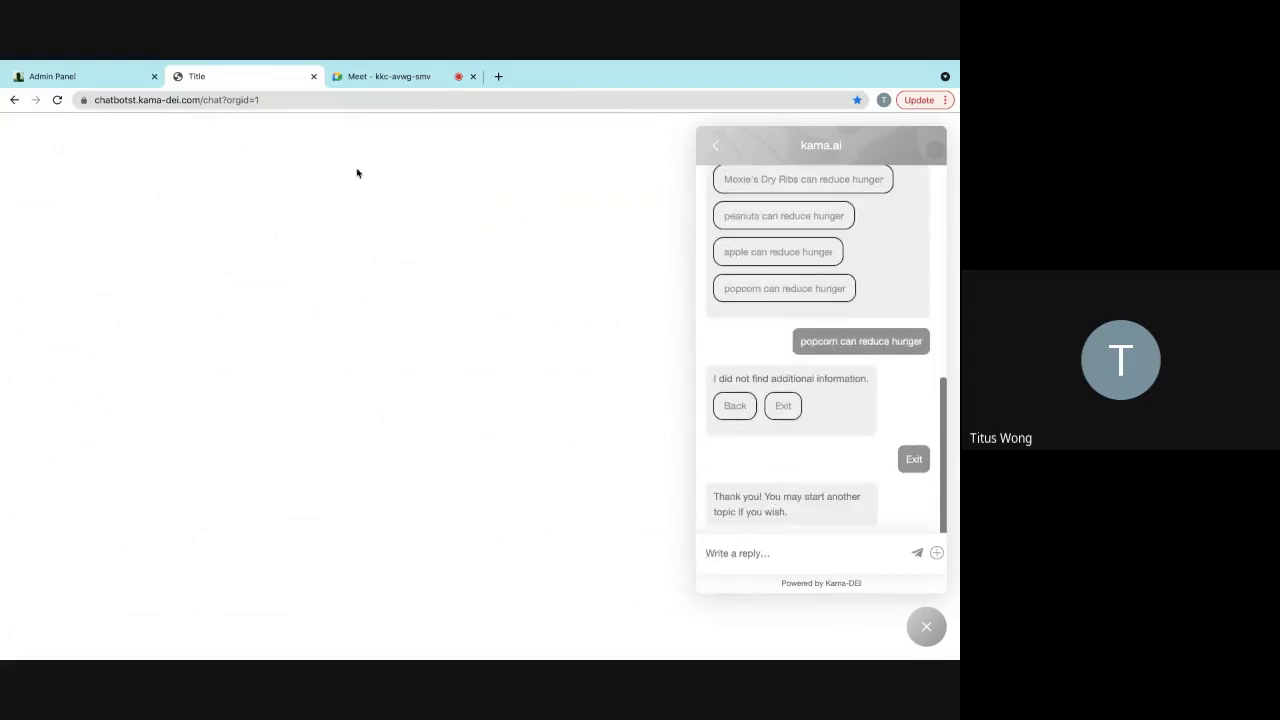
{"action": "left_click", "coordinate": [100, 106]}
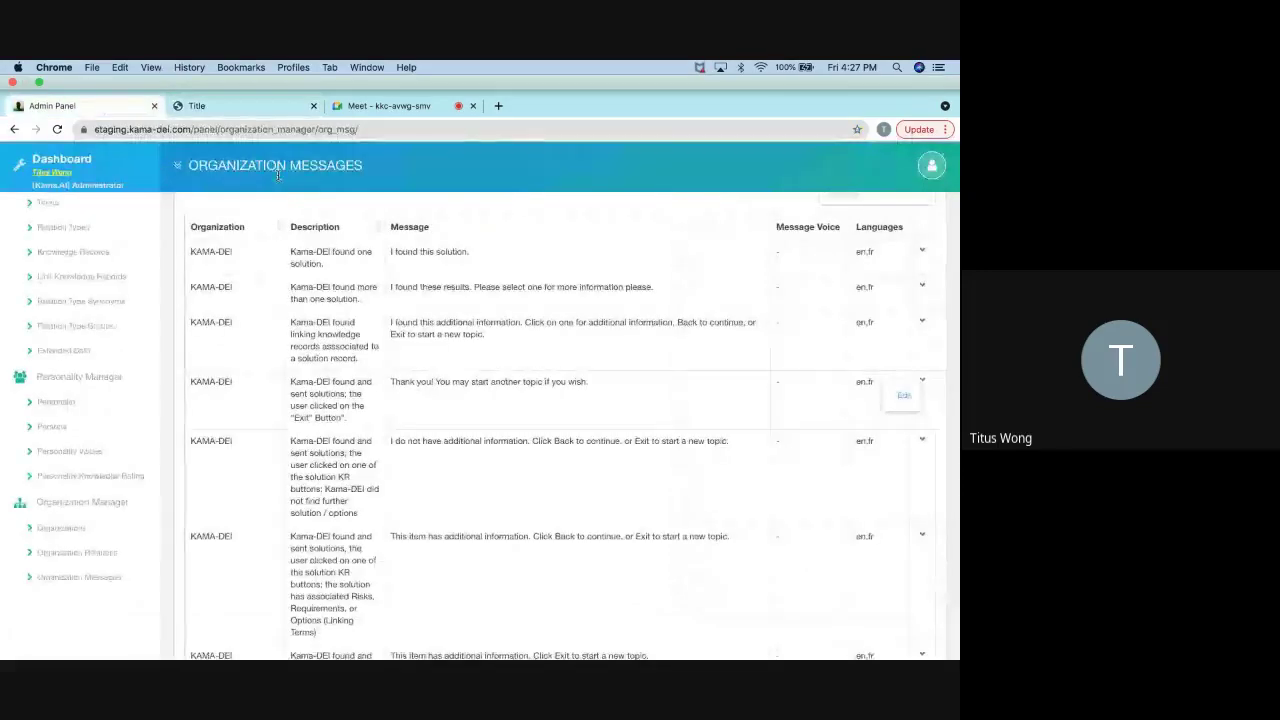
- Replace the Exit message's sentence after 'Thank you!' with 'Feel free to ask another question.' and save
{"action": "left_click", "coordinate": [900, 366]}
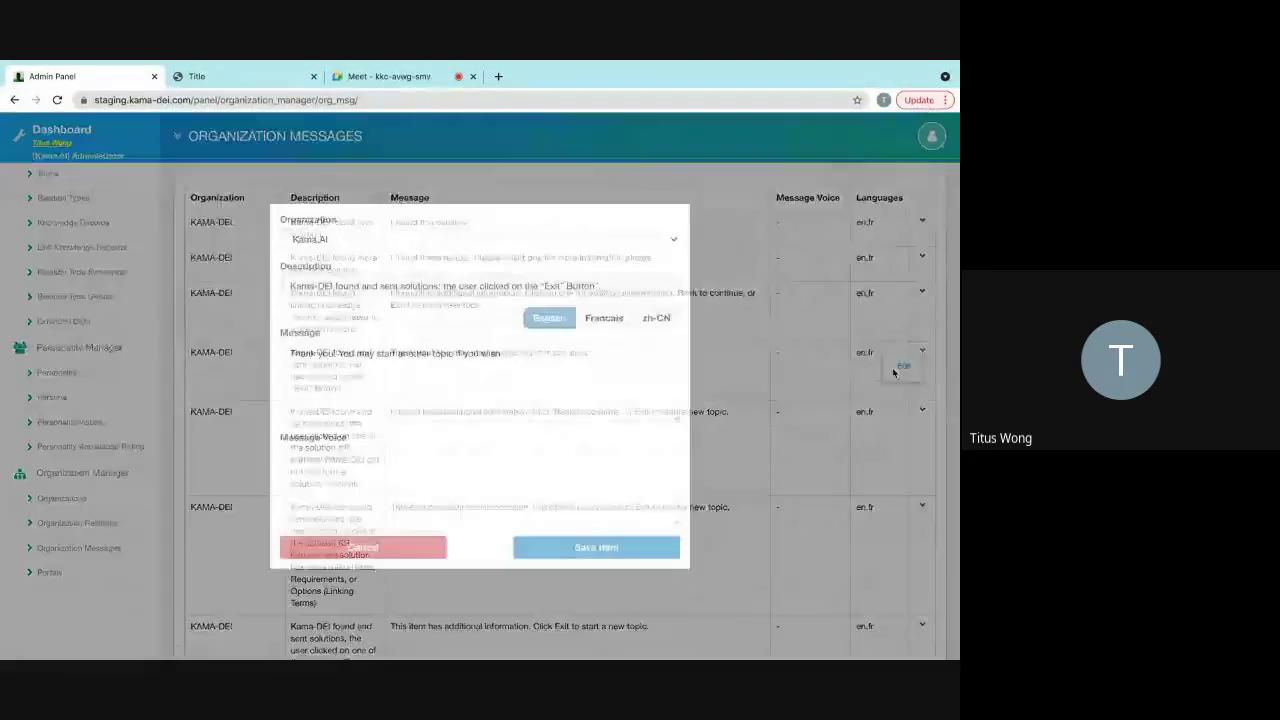
{"action": "left_click", "coordinate": [542, 370]}
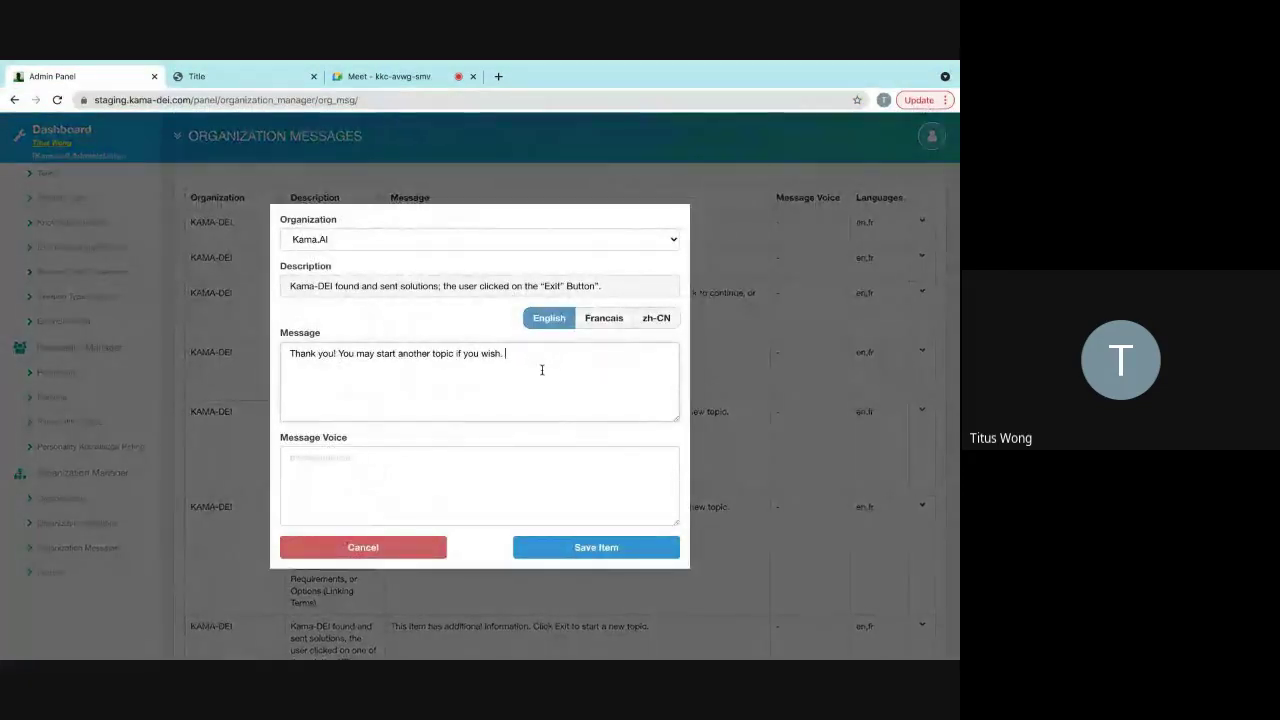
{"action": "left_click", "coordinate": [340, 353], "text": "shift"}
{"action": "key", "text": "BackSpace"}
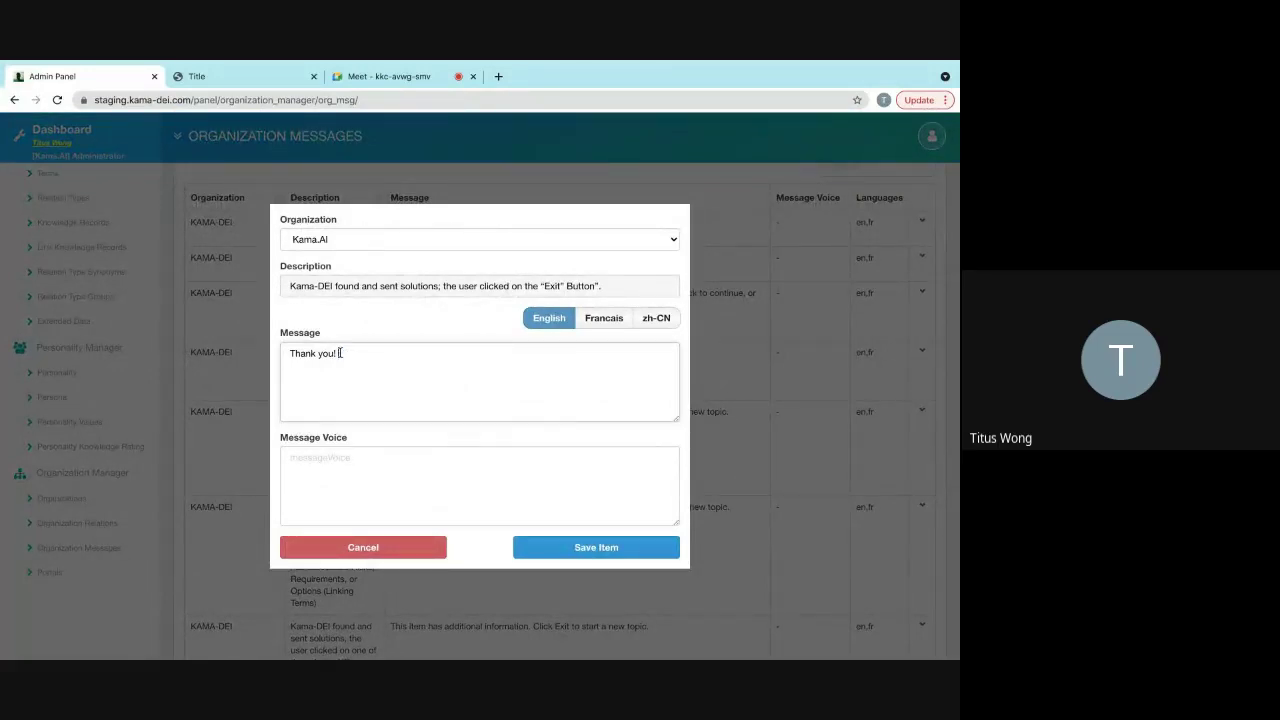
{"action": "type", "text": "Feel free to ask another question."}
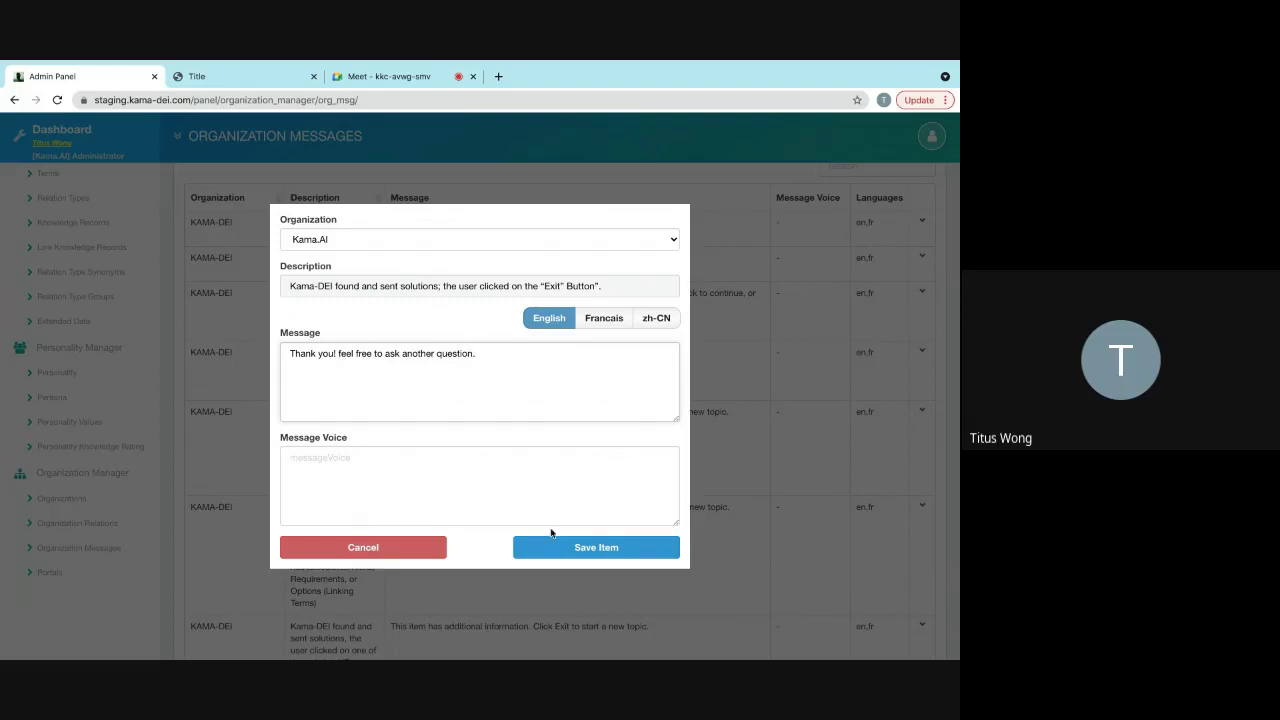
{"action": "left_click", "coordinate": [554, 540]}
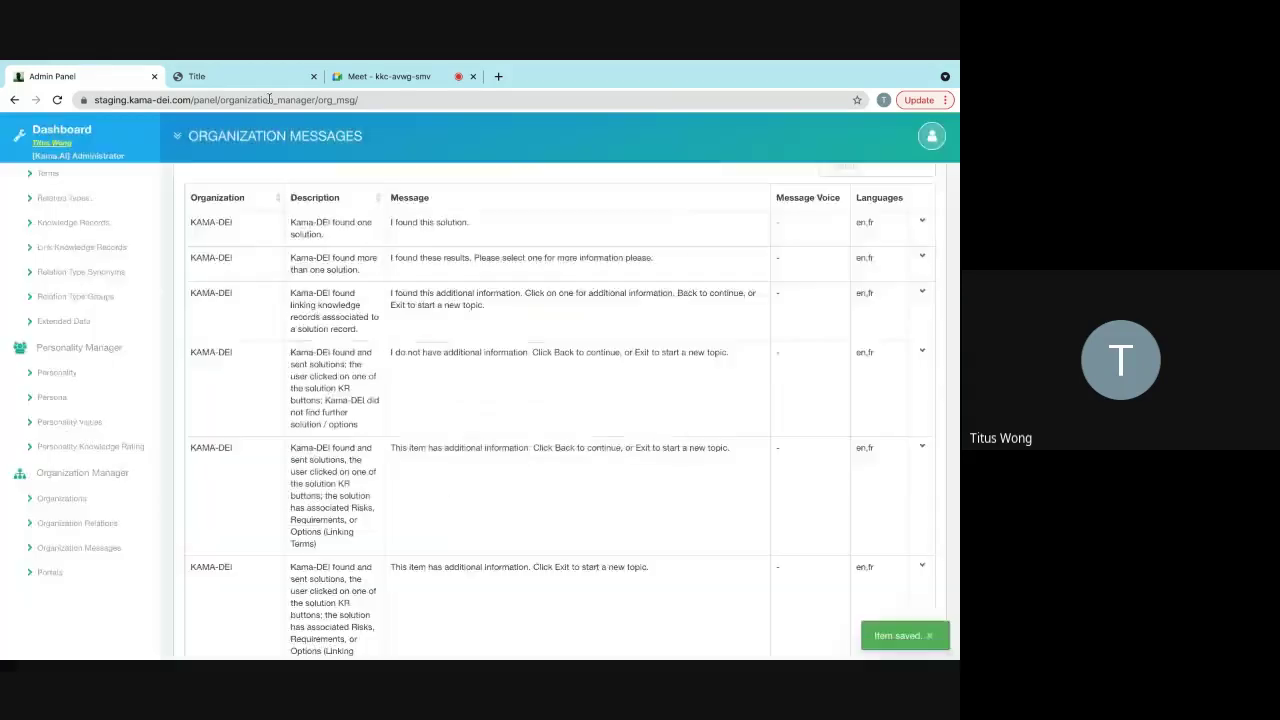
{"action": "left_click", "coordinate": [220, 76]}
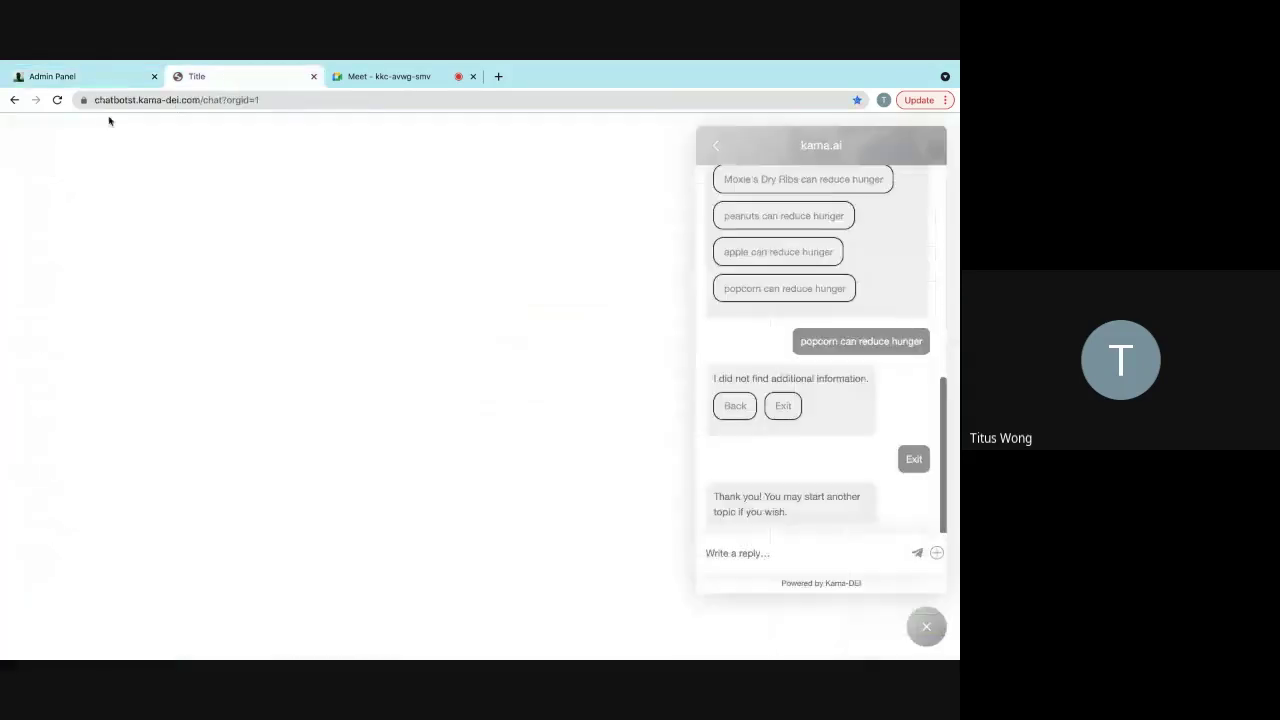
- Reload the chatbot, start a new conversation and send an e-mail address
{"action": "left_click", "coordinate": [57, 100]}
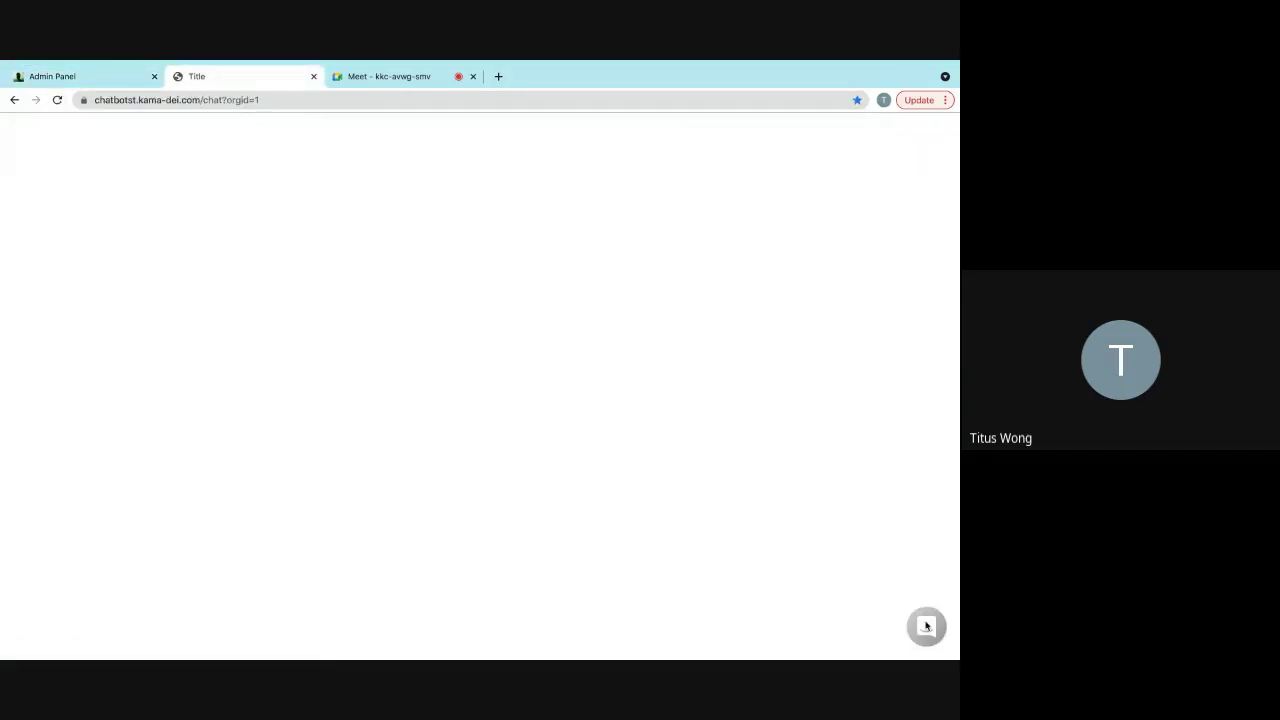
{"action": "left_click", "coordinate": [926, 626]}
{"action": "left_click", "coordinate": [749, 343]}
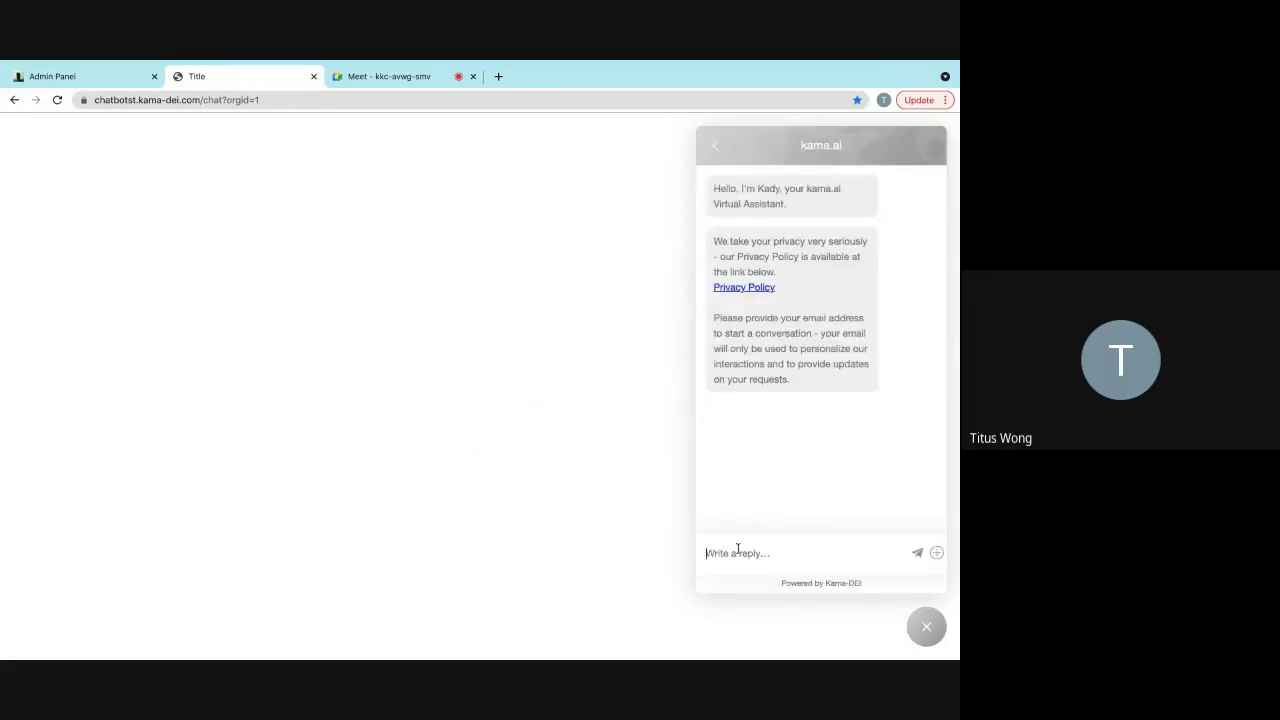
{"action": "key", "text": "Return"}
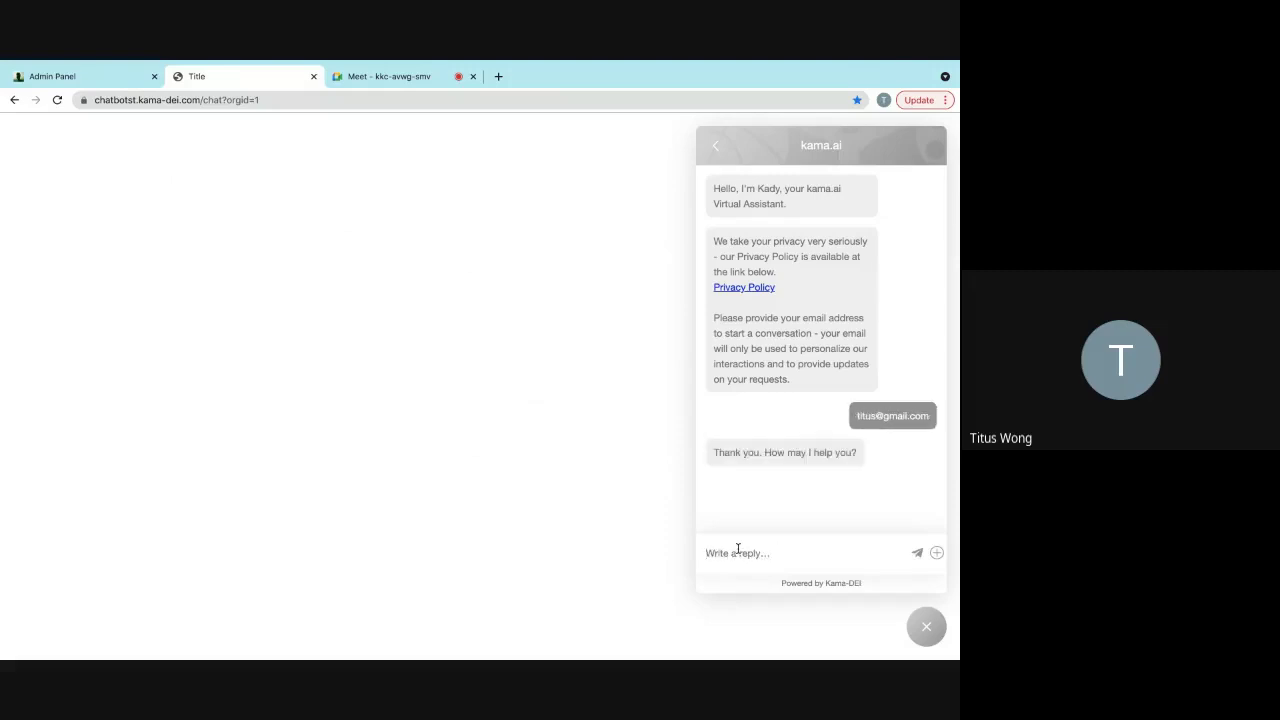
- Ask 'i am hungry', pick popcorn, and Exit to see the new thank-you reply
{"action": "type", "text": "i am hungry"}
{"action": "key", "text": "Return"}
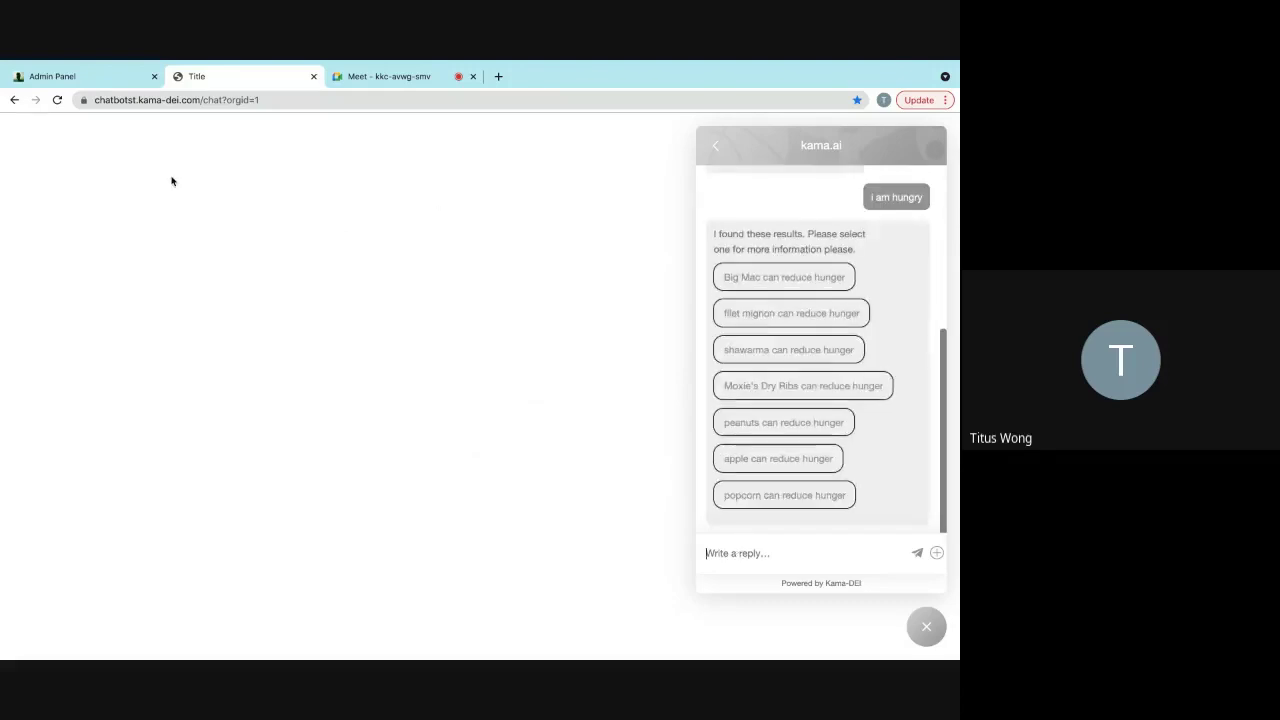
{"action": "left_click", "coordinate": [734, 491]}
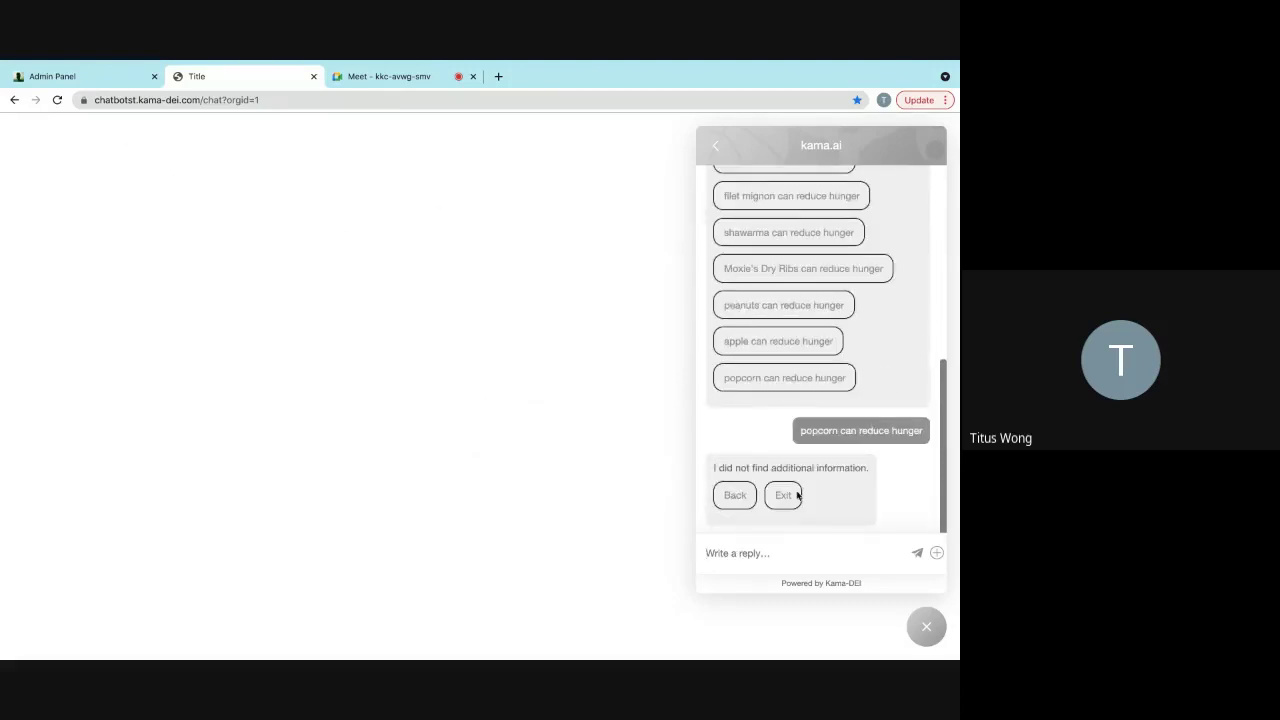
{"action": "left_click", "coordinate": [791, 500]}
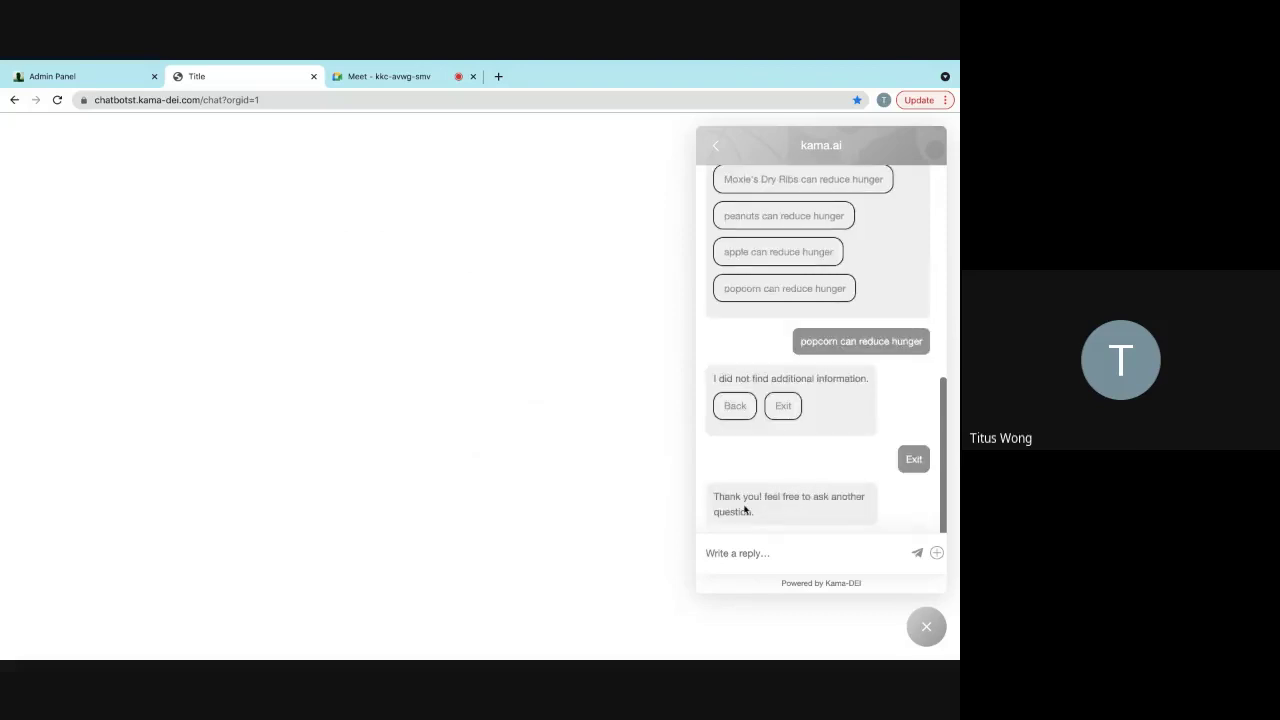
{"action": "left_click", "coordinate": [114, 79]}
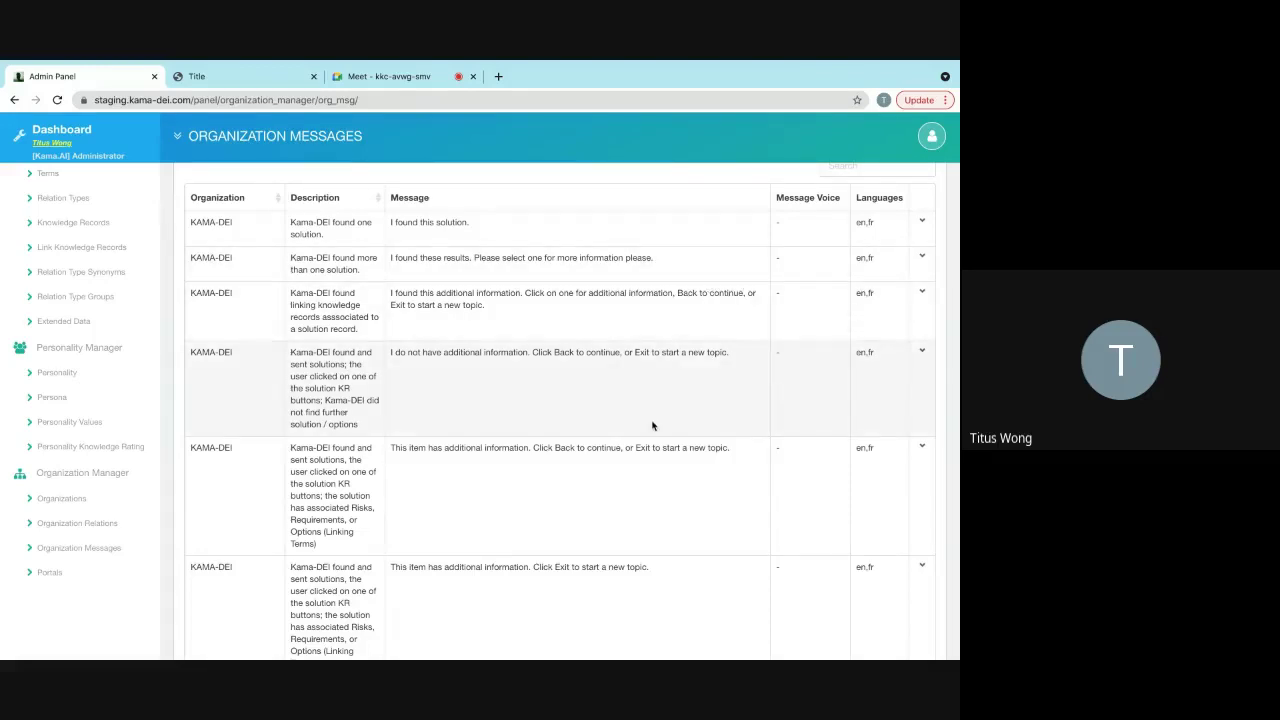
- Page to the third page of back-end messages and open the custom Exit message's options
{"action": "scroll", "coordinate": [652, 426], "scroll_direction": "down", "scroll_amount": 1}
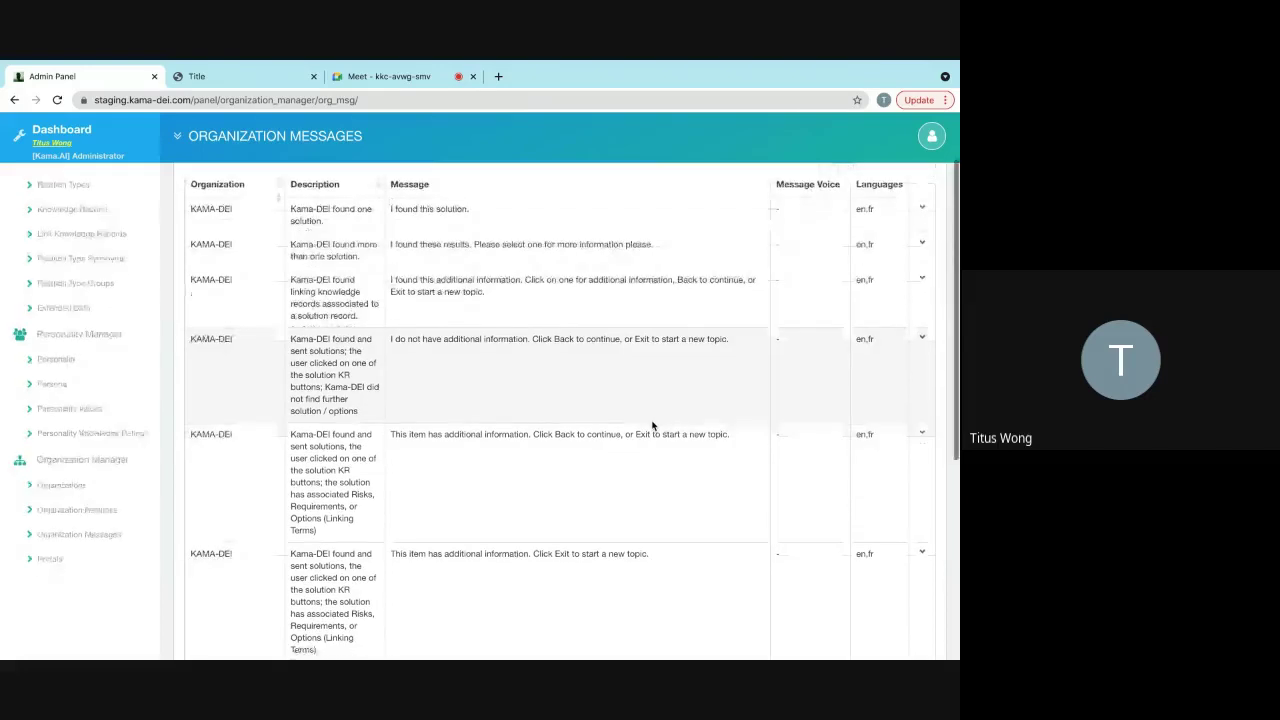
{"action": "scroll", "coordinate": [652, 426], "scroll_direction": "down", "scroll_amount": 5}
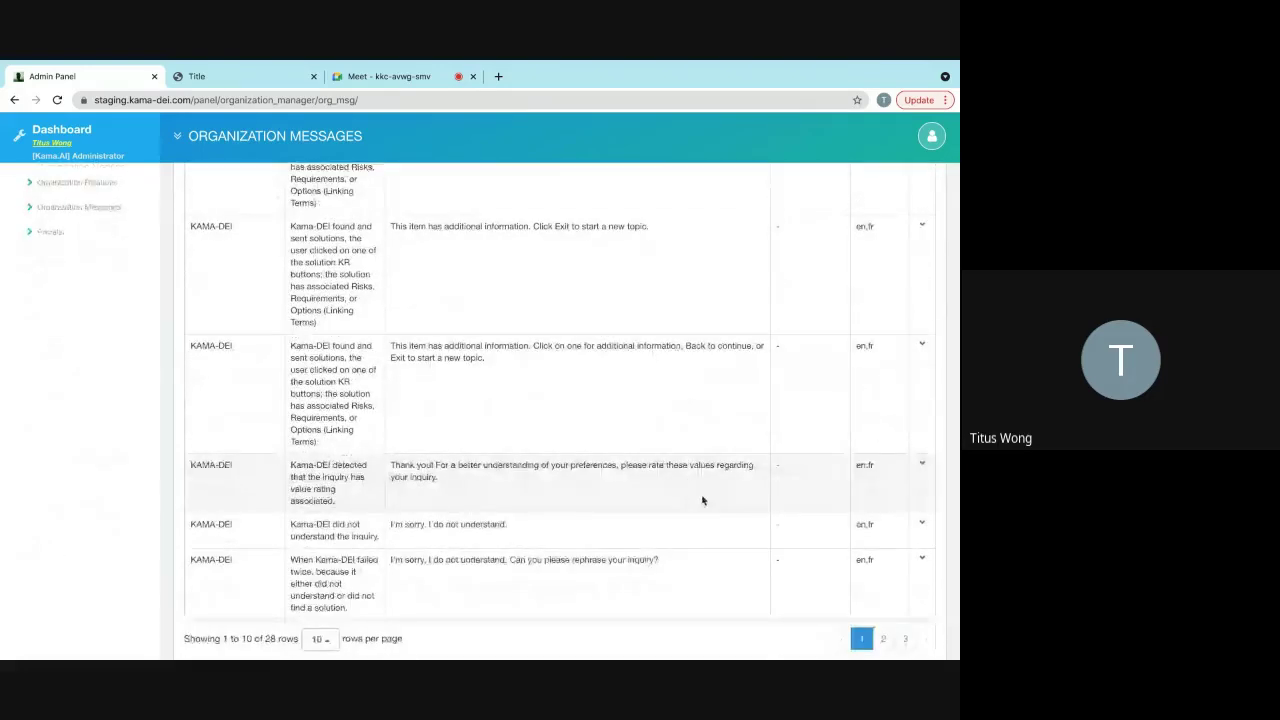
{"action": "scroll", "coordinate": [703, 500], "scroll_direction": "up", "scroll_amount": 7}
{"action": "scroll", "coordinate": [811, 594], "scroll_direction": "down", "scroll_amount": 8}
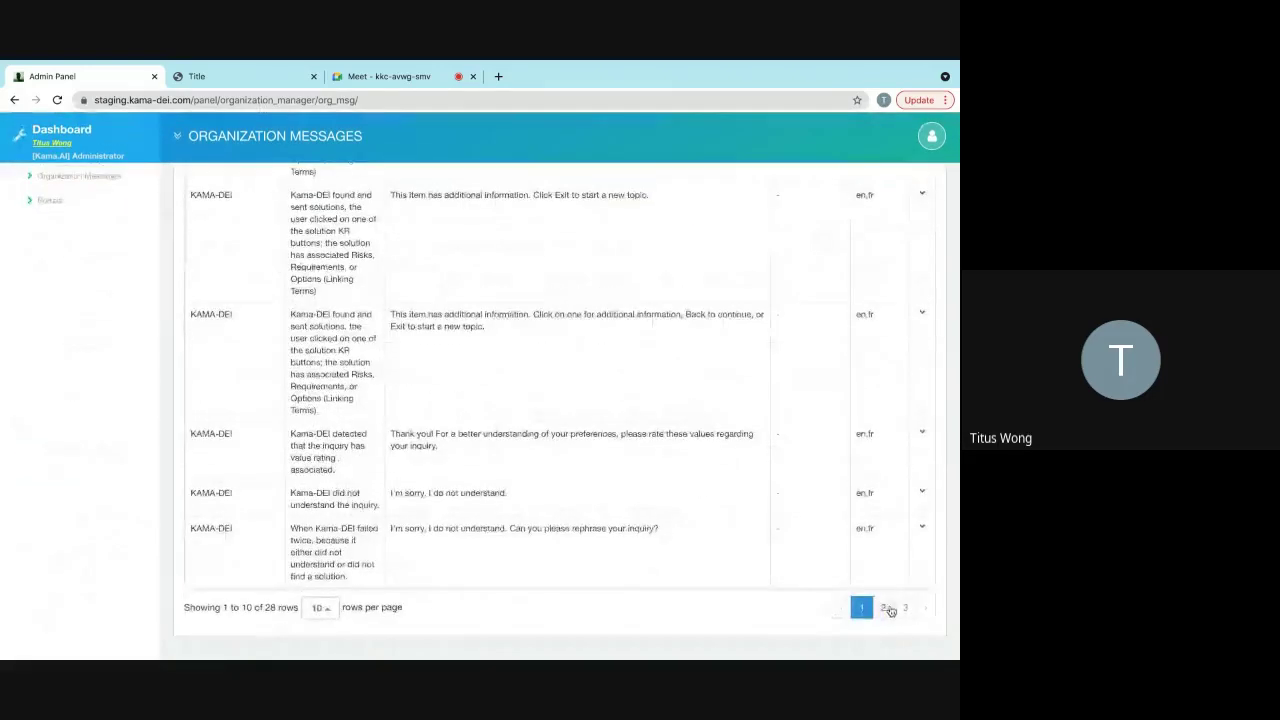
{"action": "left_click", "coordinate": [889, 610]}
{"action": "scroll", "coordinate": [683, 416], "scroll_direction": "up", "scroll_amount": 5}
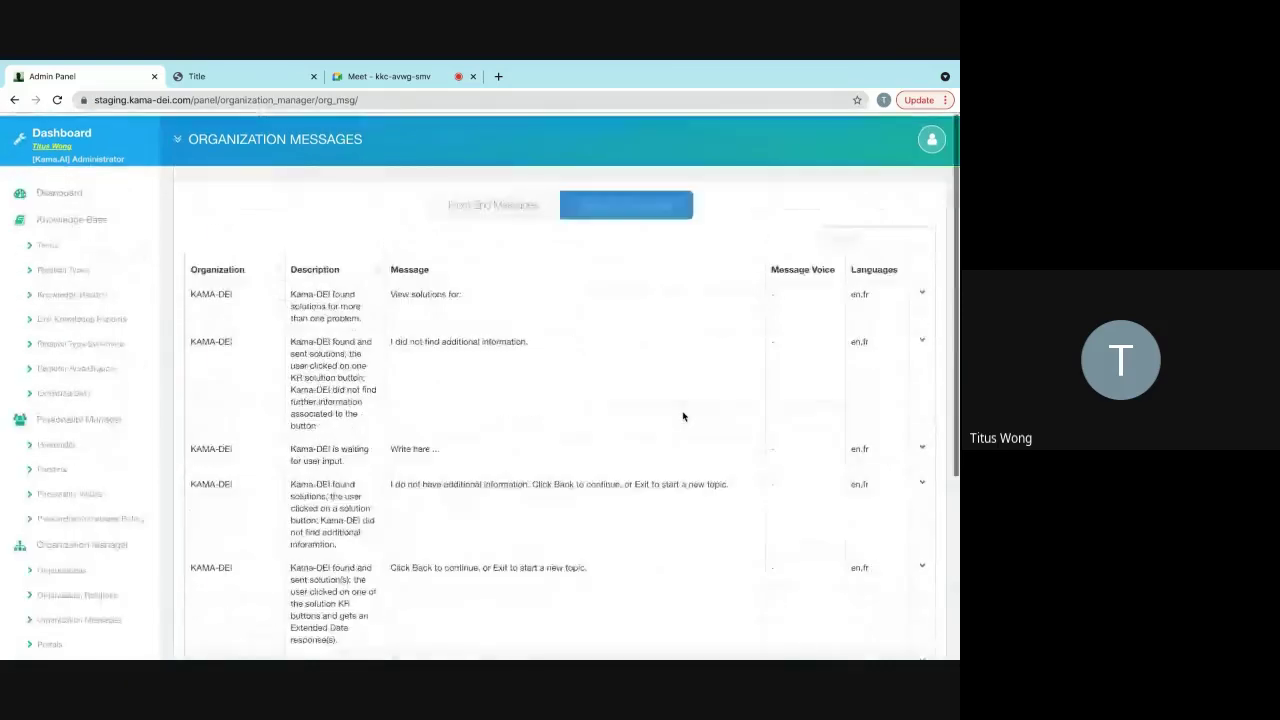
{"action": "scroll", "coordinate": [683, 416], "scroll_direction": "down", "scroll_amount": 5}
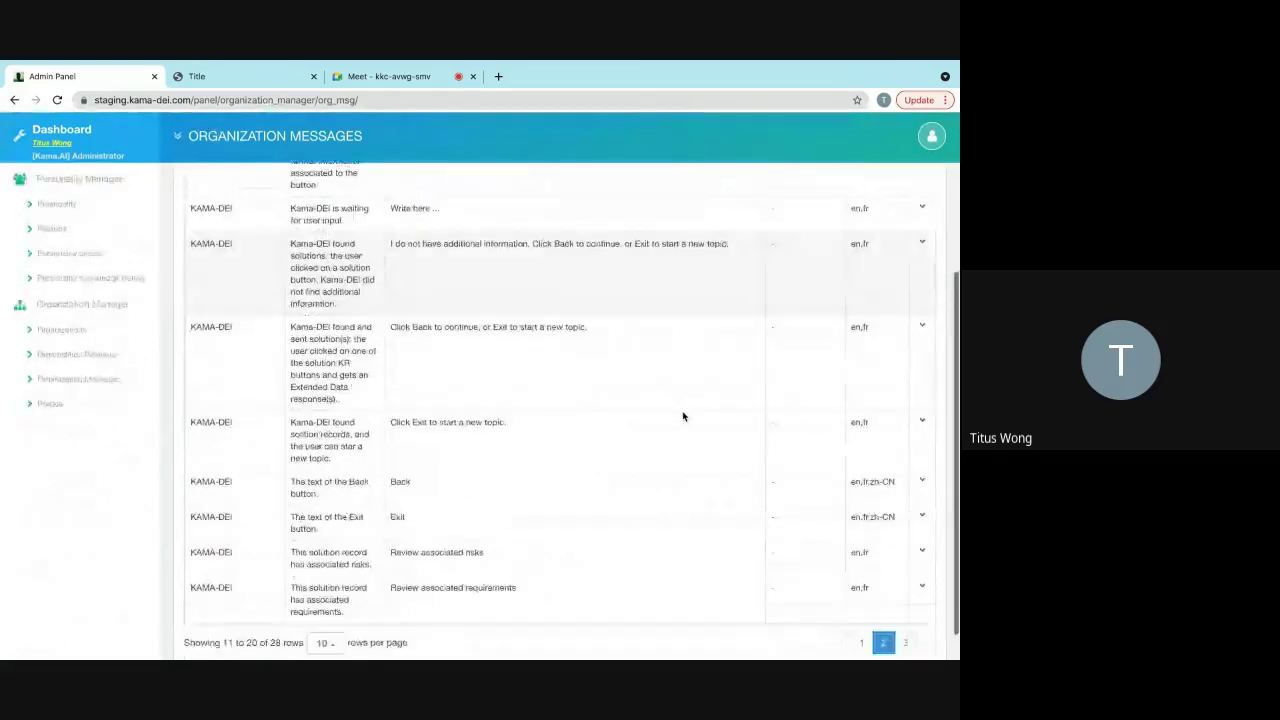
{"action": "scroll", "coordinate": [683, 415], "scroll_direction": "down", "scroll_amount": 1}
{"action": "left_click", "coordinate": [905, 608]}
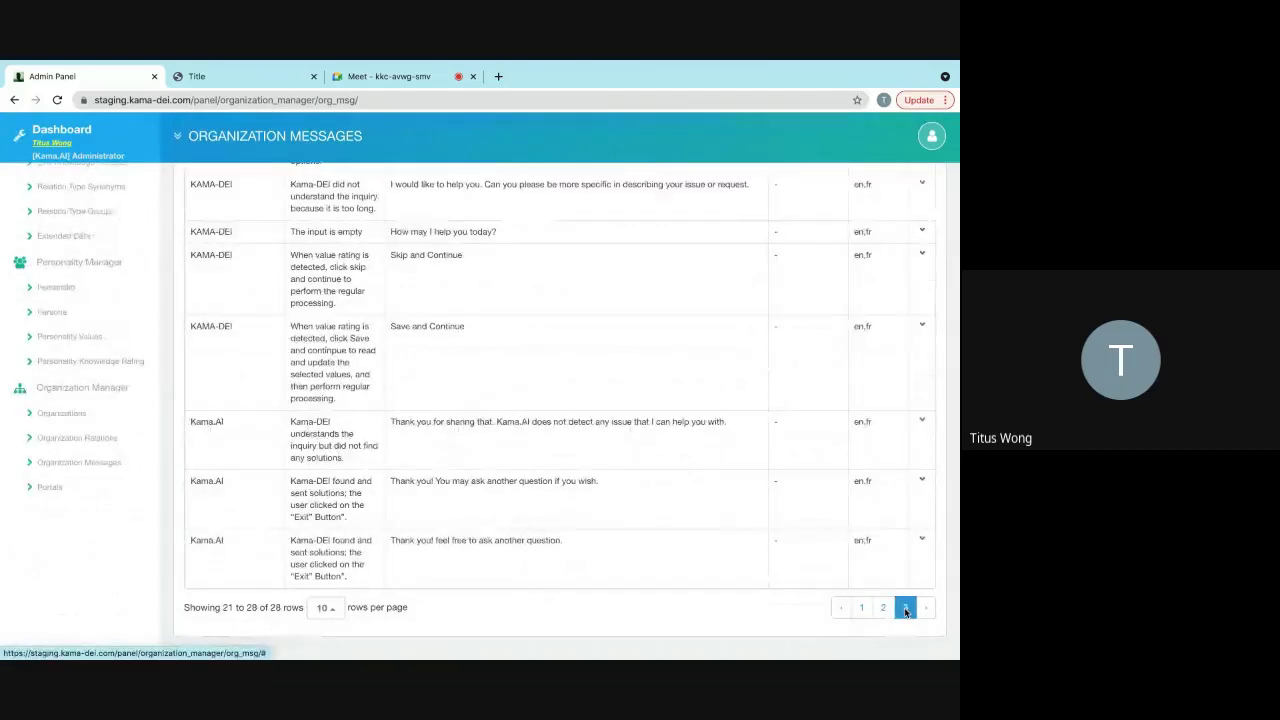
{"action": "left_click", "coordinate": [920, 543]}
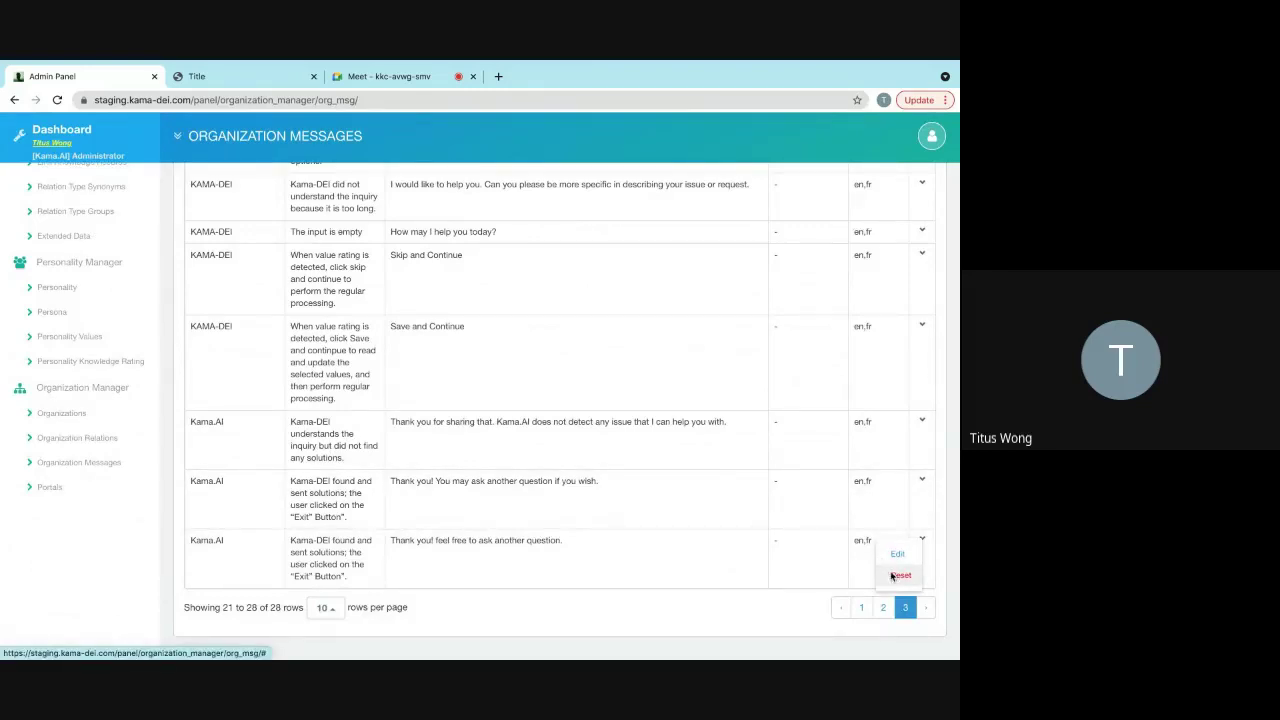
- Reset the custom Exit thank-you message to its default and confirm with OK
{"action": "left_click", "coordinate": [893, 577]}
{"action": "left_click", "coordinate": [449, 196]}
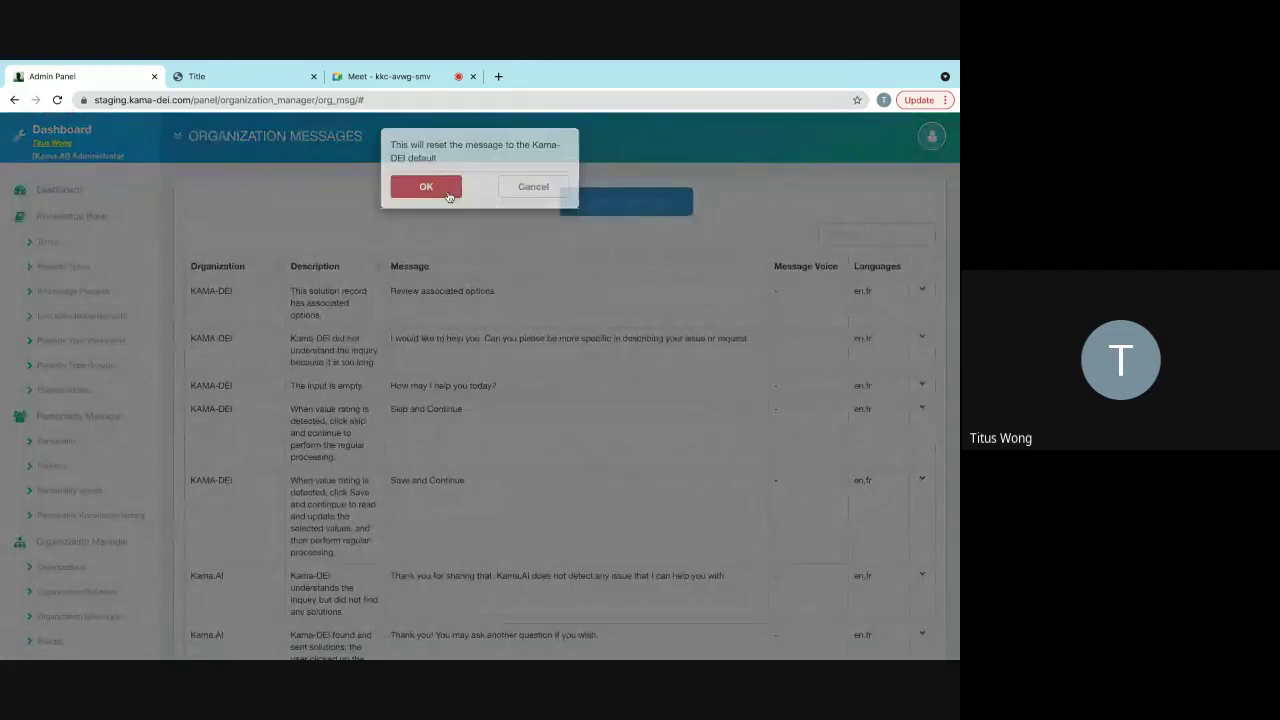
{"action": "scroll", "coordinate": [689, 351], "scroll_direction": "down", "scroll_amount": 2}
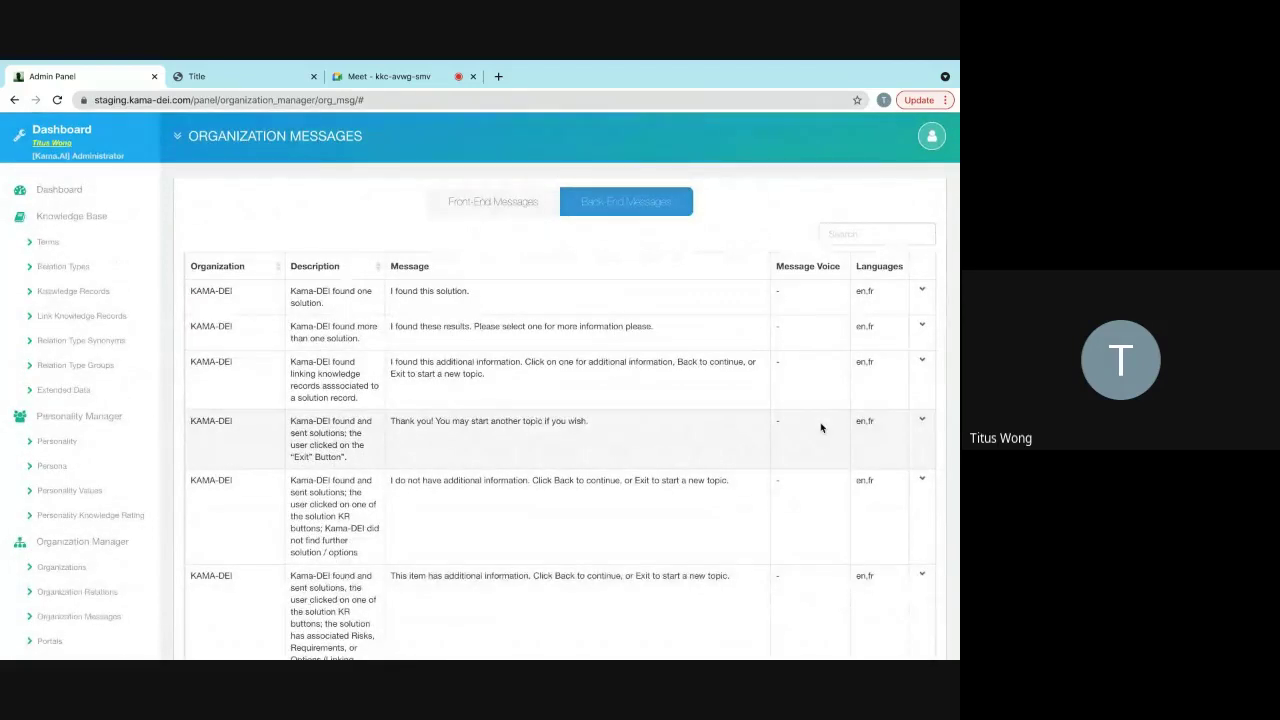
{"action": "left_click", "coordinate": [224, 75]}
- Reload the chat page, start a new conversation and send an e-mail address
{"action": "left_click", "coordinate": [57, 100]}
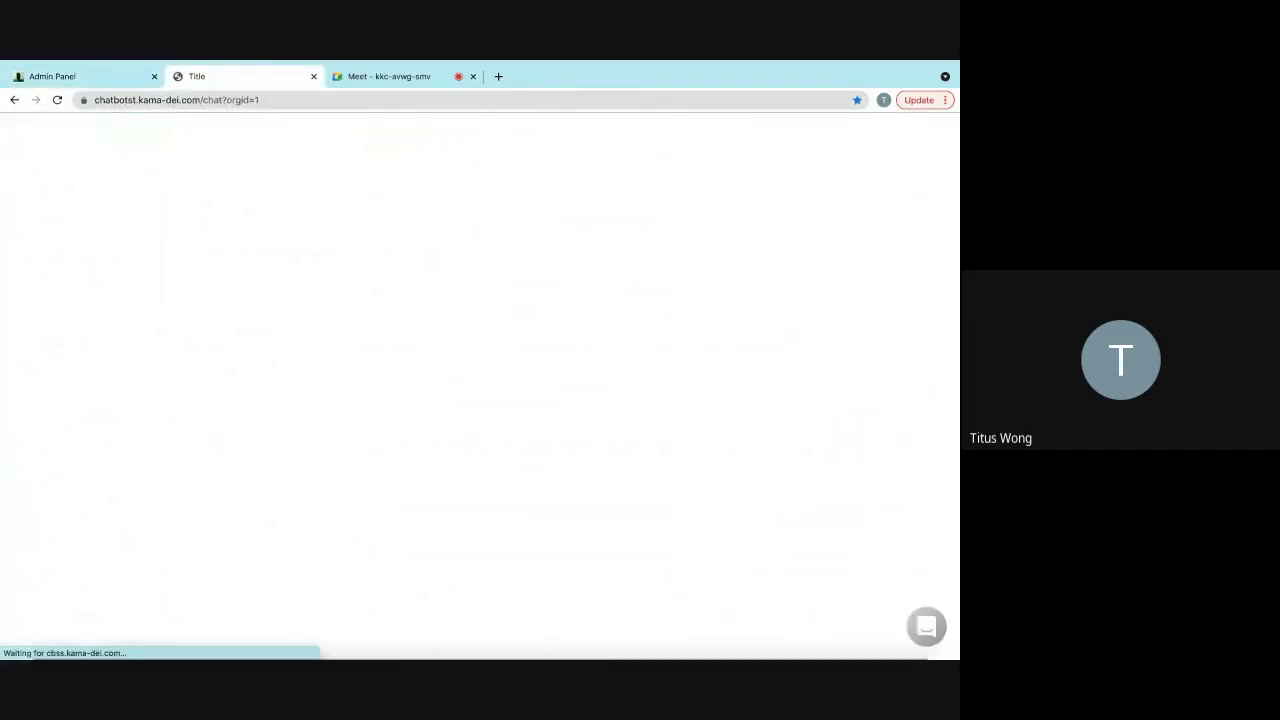
{"action": "left_click", "coordinate": [936, 629]}
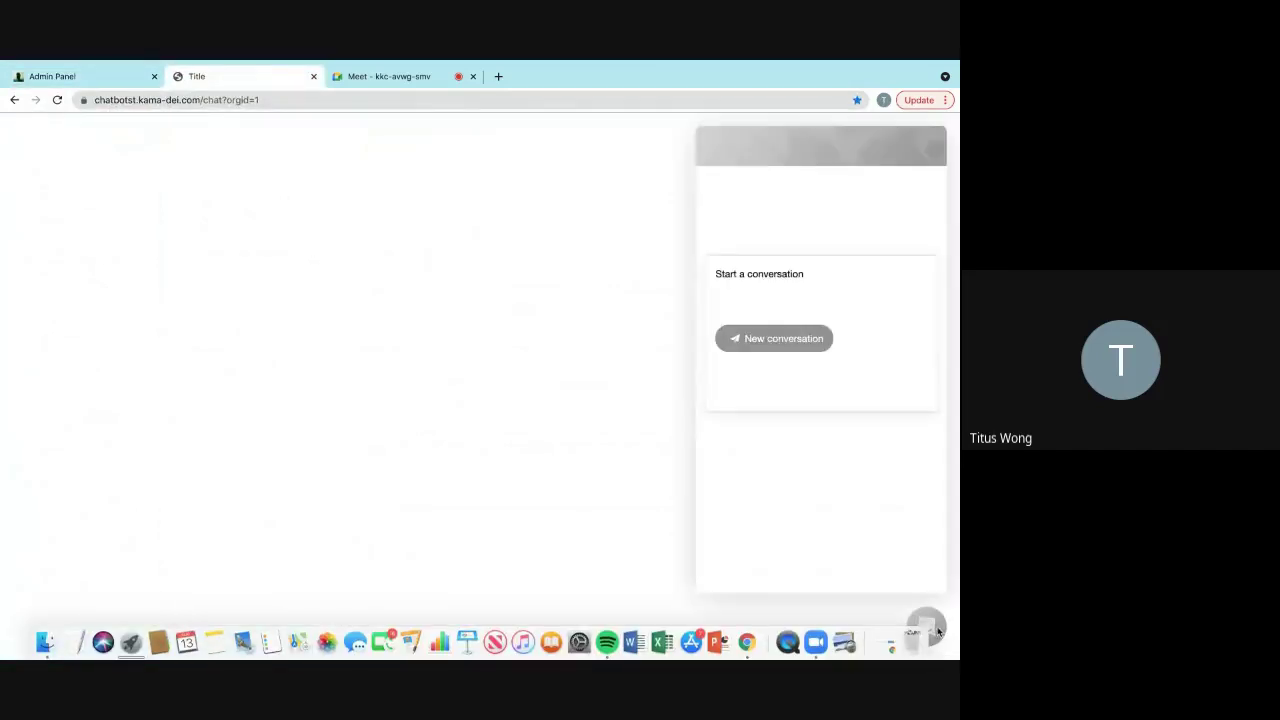
{"action": "left_click", "coordinate": [790, 338]}
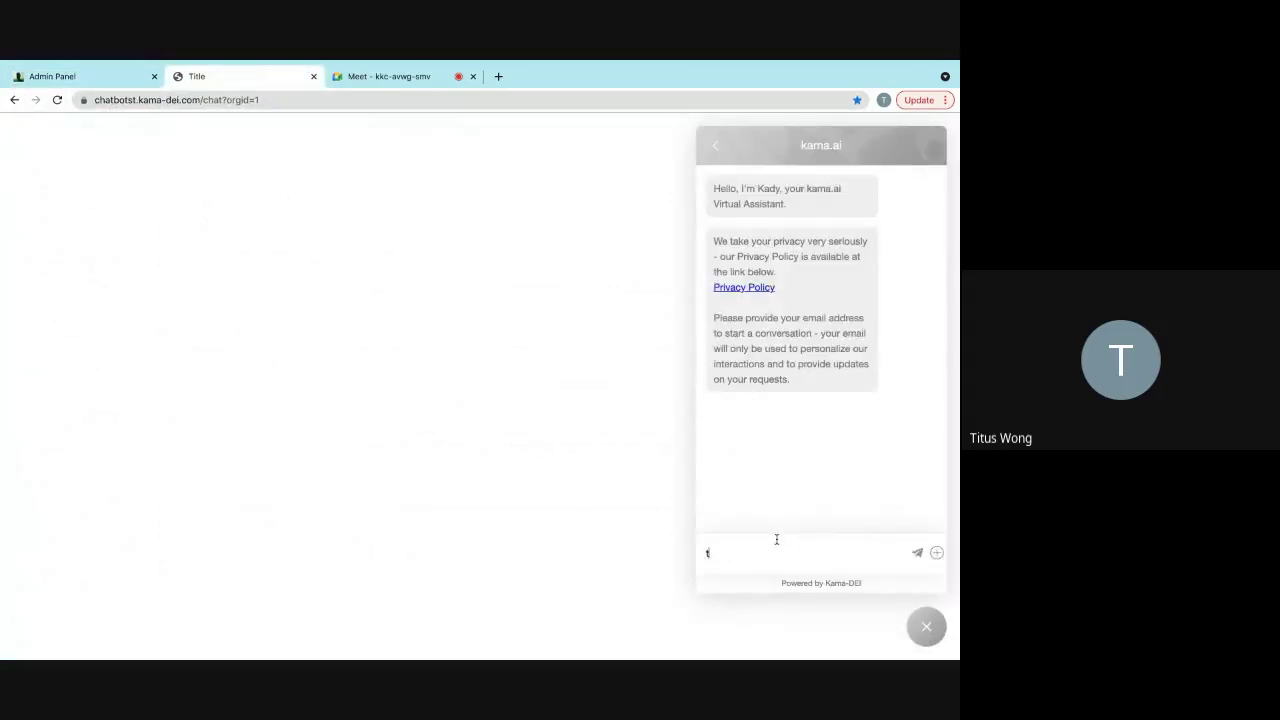
{"action": "key", "text": "Return"}
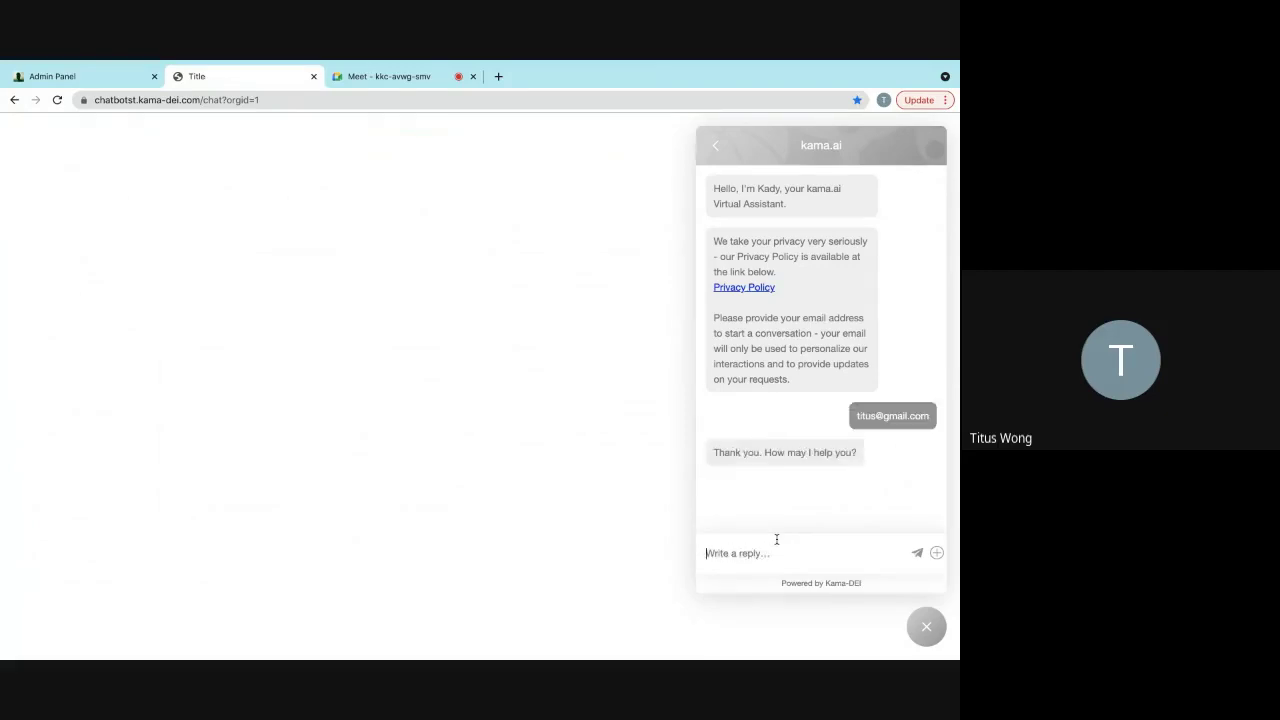
- Ask 'i am hungry' and pick popcorn to get the default Exit reply, then reload
{"action": "type", "text": "i am hungry"}
{"action": "key", "text": "Return"}
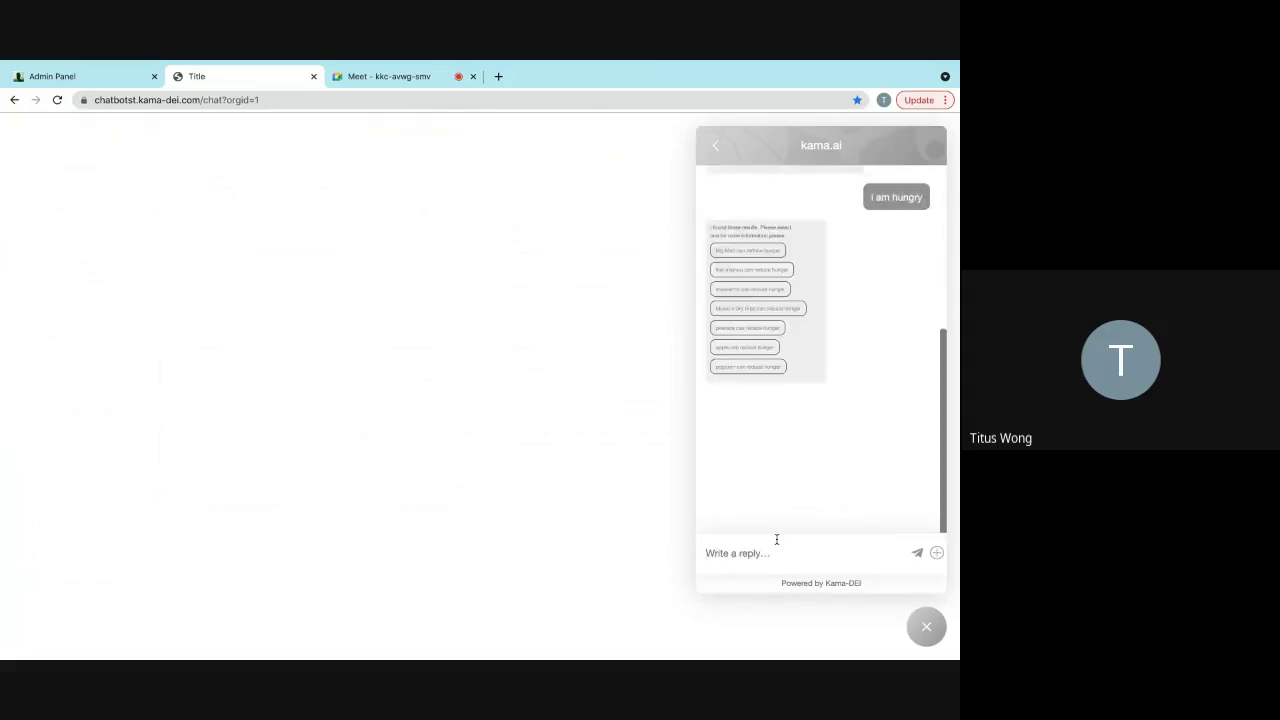
{"action": "left_click", "coordinate": [762, 502]}
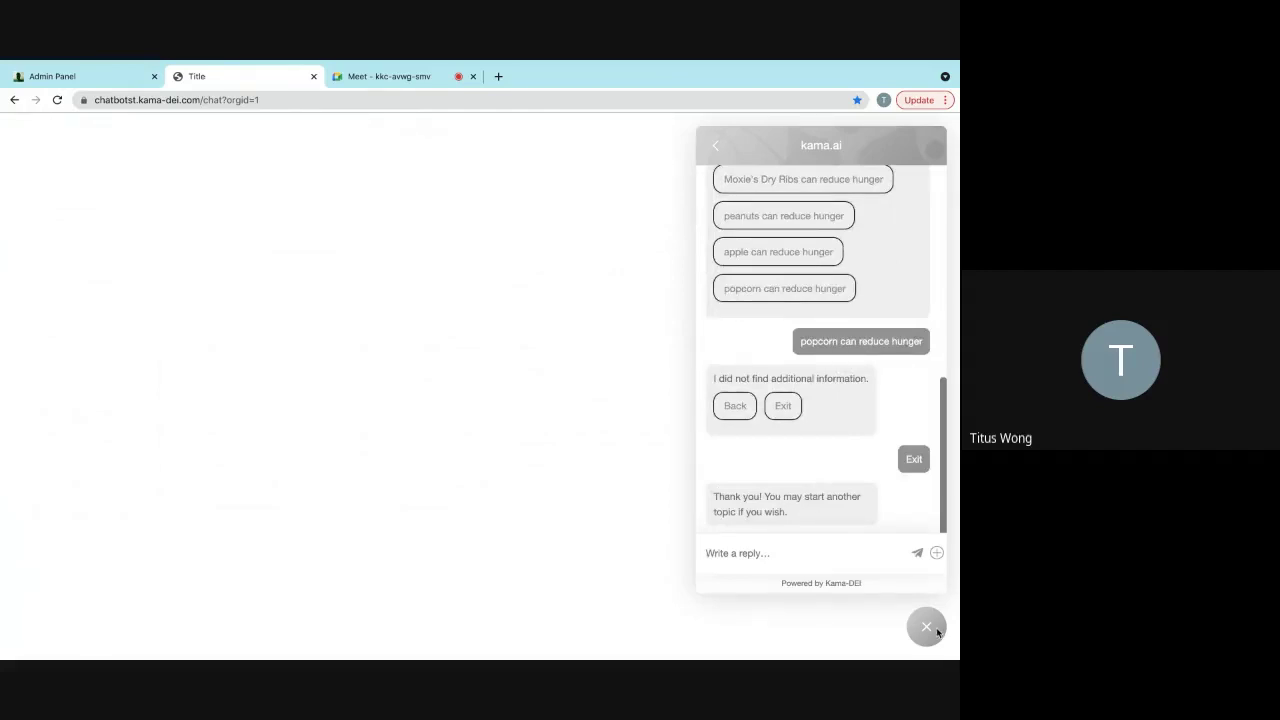
{"action": "left_click", "coordinate": [57, 101]}
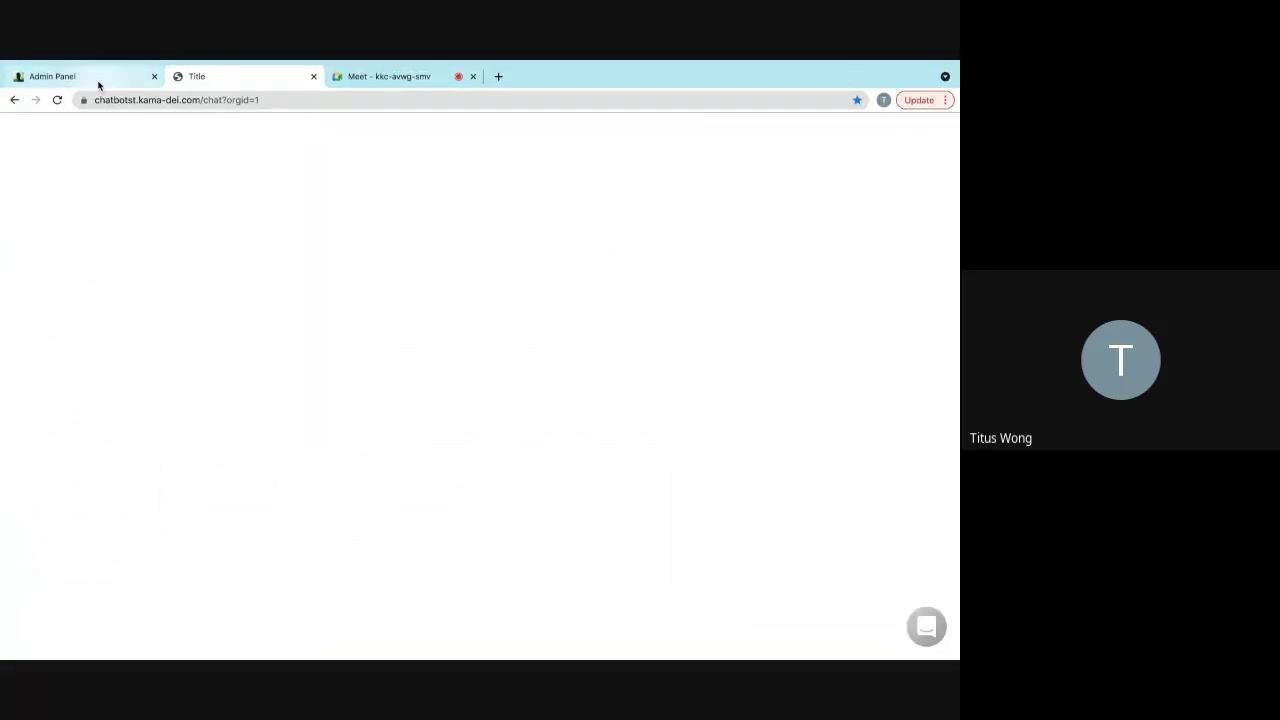
- Go to page 2 of Front-End Messages and open the empty invitation message's options
{"action": "left_click", "coordinate": [98, 82]}
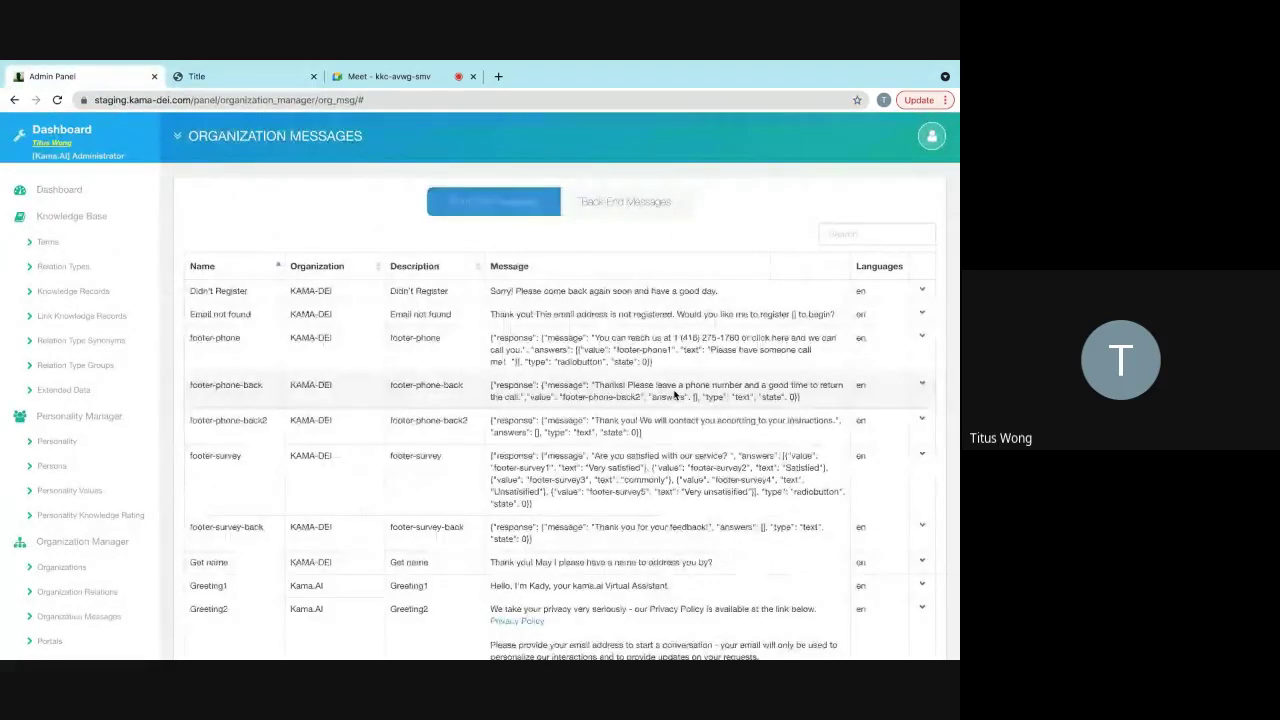
{"action": "scroll", "coordinate": [675, 395], "scroll_direction": "down", "scroll_amount": 2}
{"action": "left_click", "coordinate": [903, 606]}
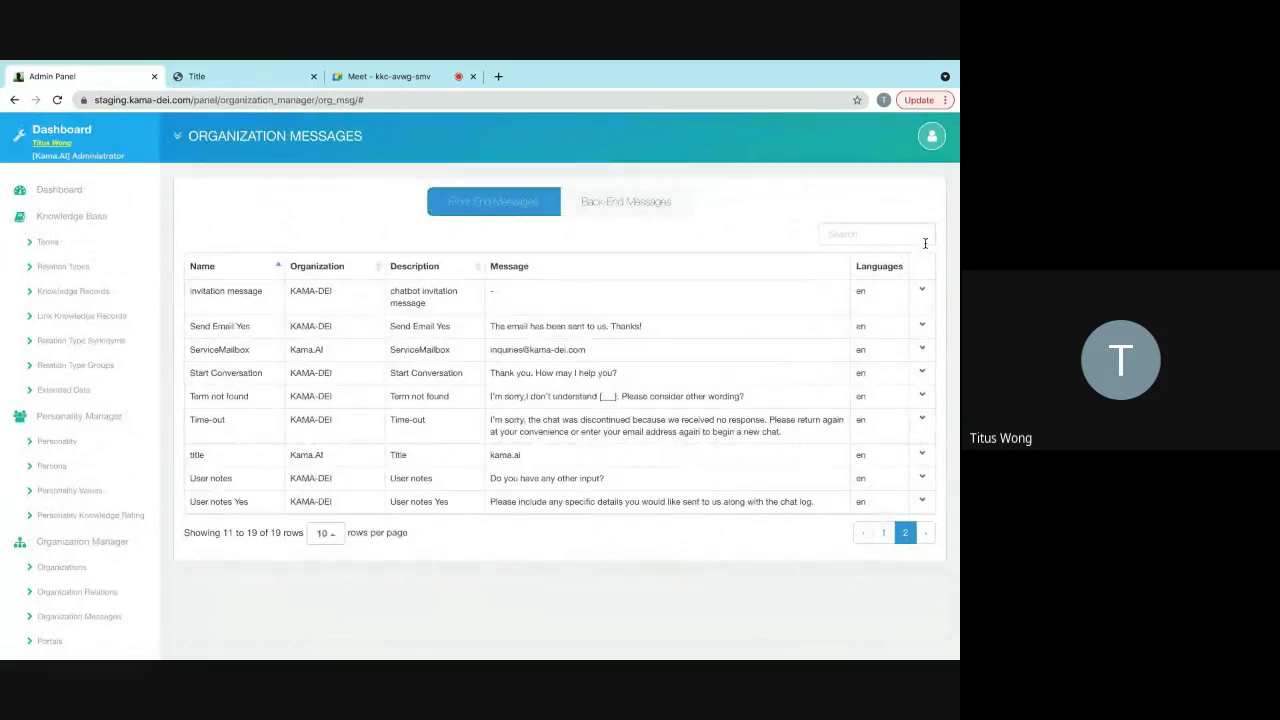
{"action": "left_click", "coordinate": [237, 77]}
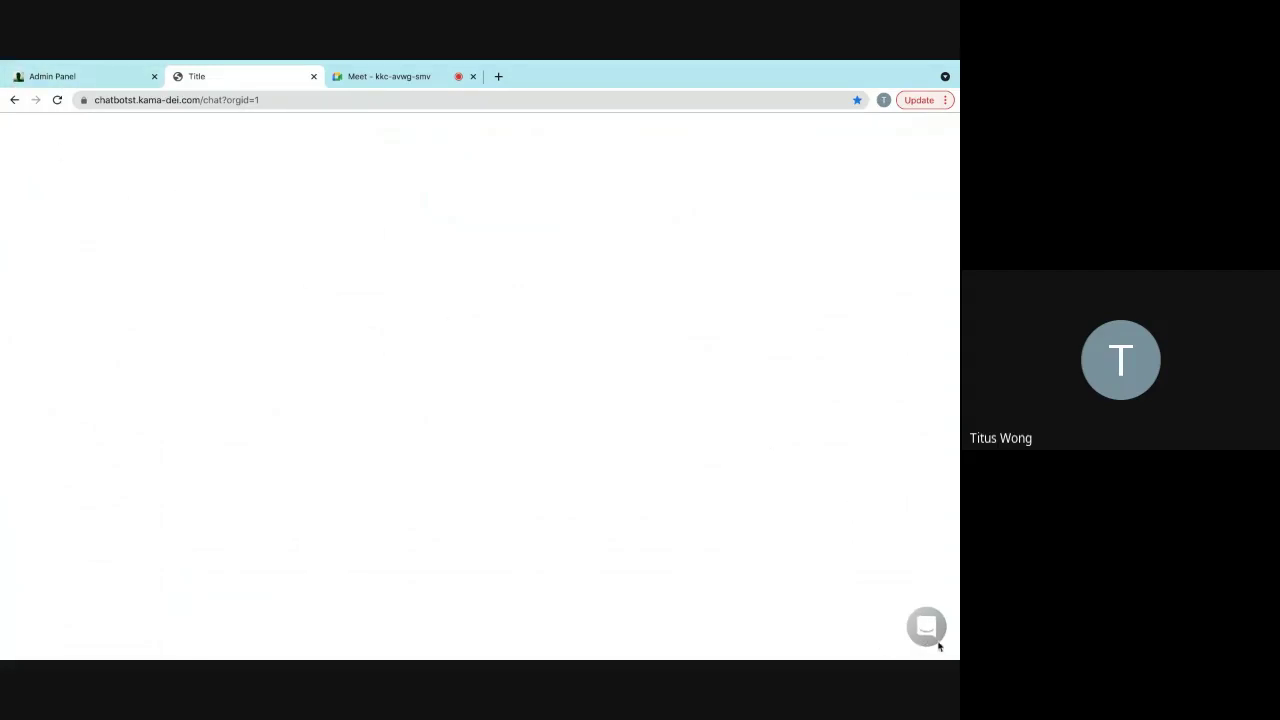
{"action": "left_click", "coordinate": [99, 80]}
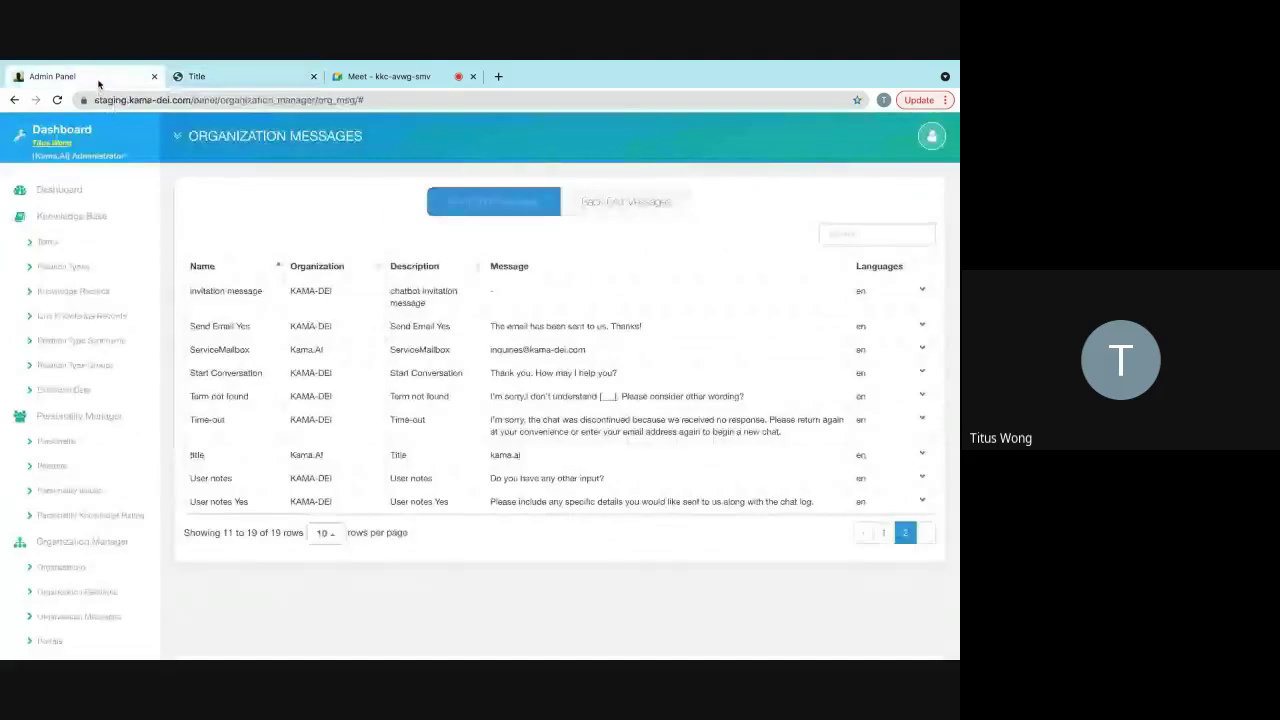
{"action": "left_click", "coordinate": [922, 292]}
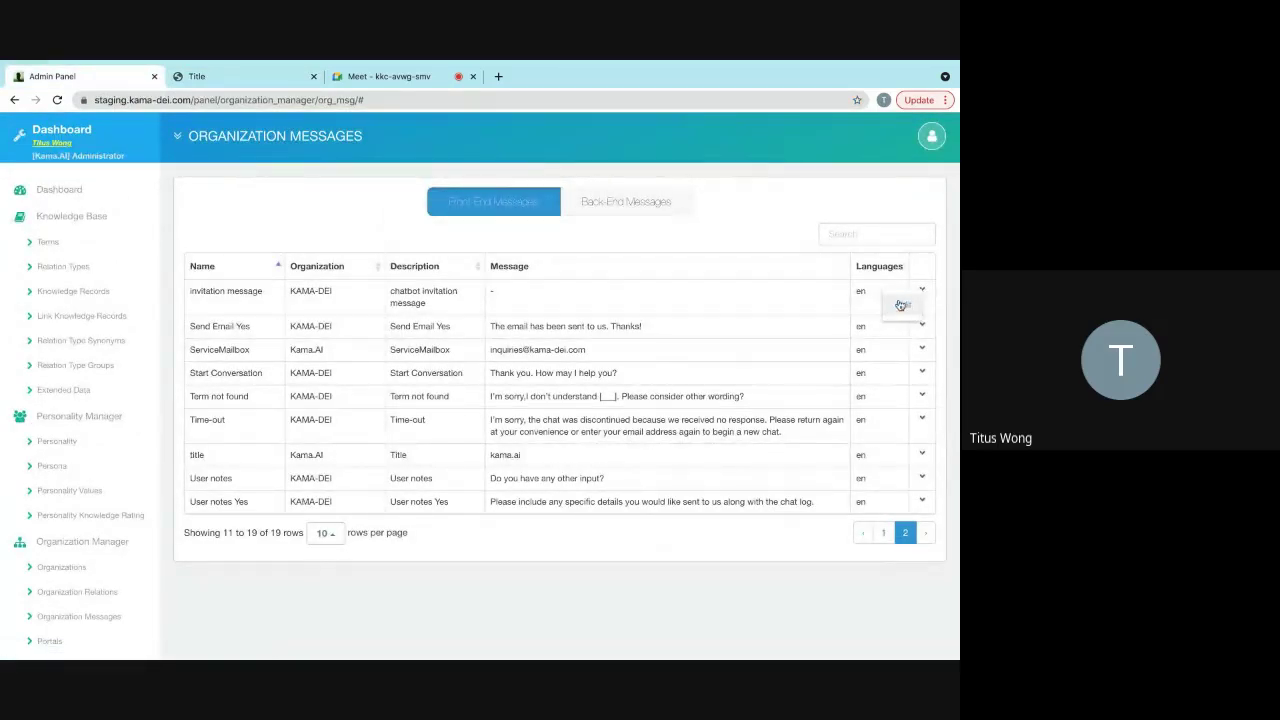
- Enter 'Hello feel free to say hi.' as the invitation message and save it
{"action": "left_click", "coordinate": [901, 304]}
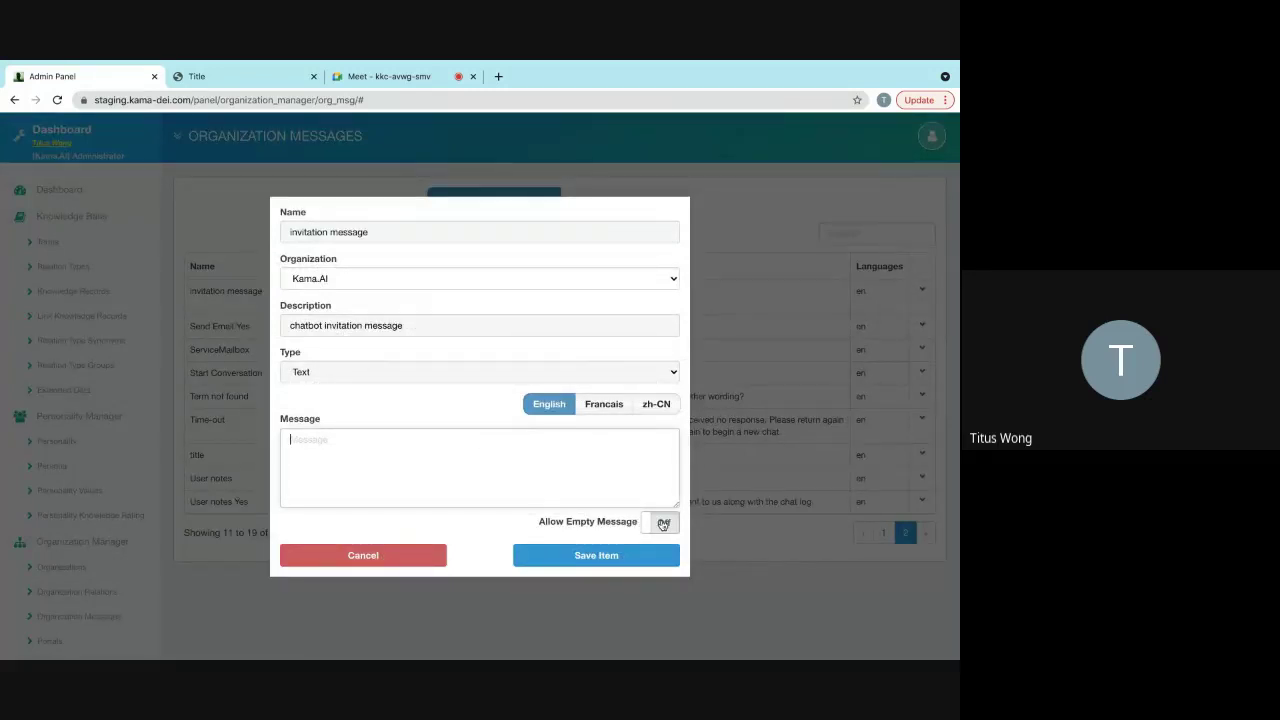
{"action": "type", "text": "Hello feel free to say hi."}
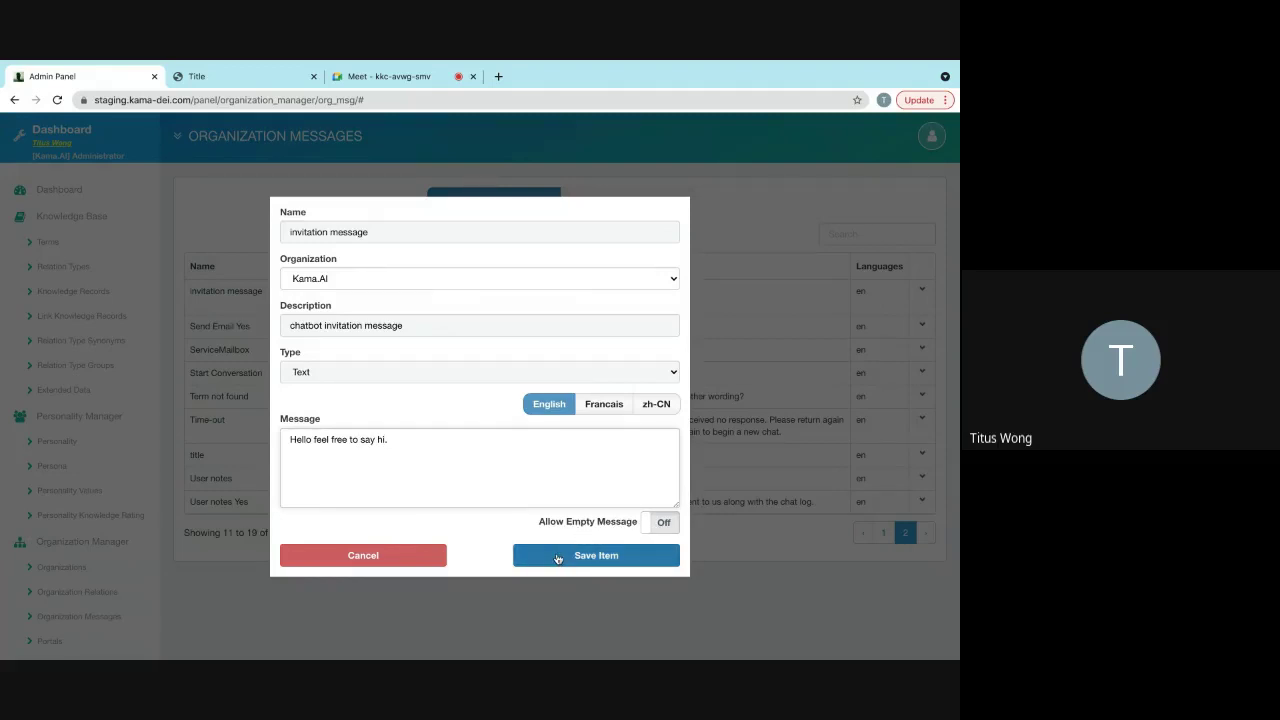
{"action": "left_click", "coordinate": [557, 558]}
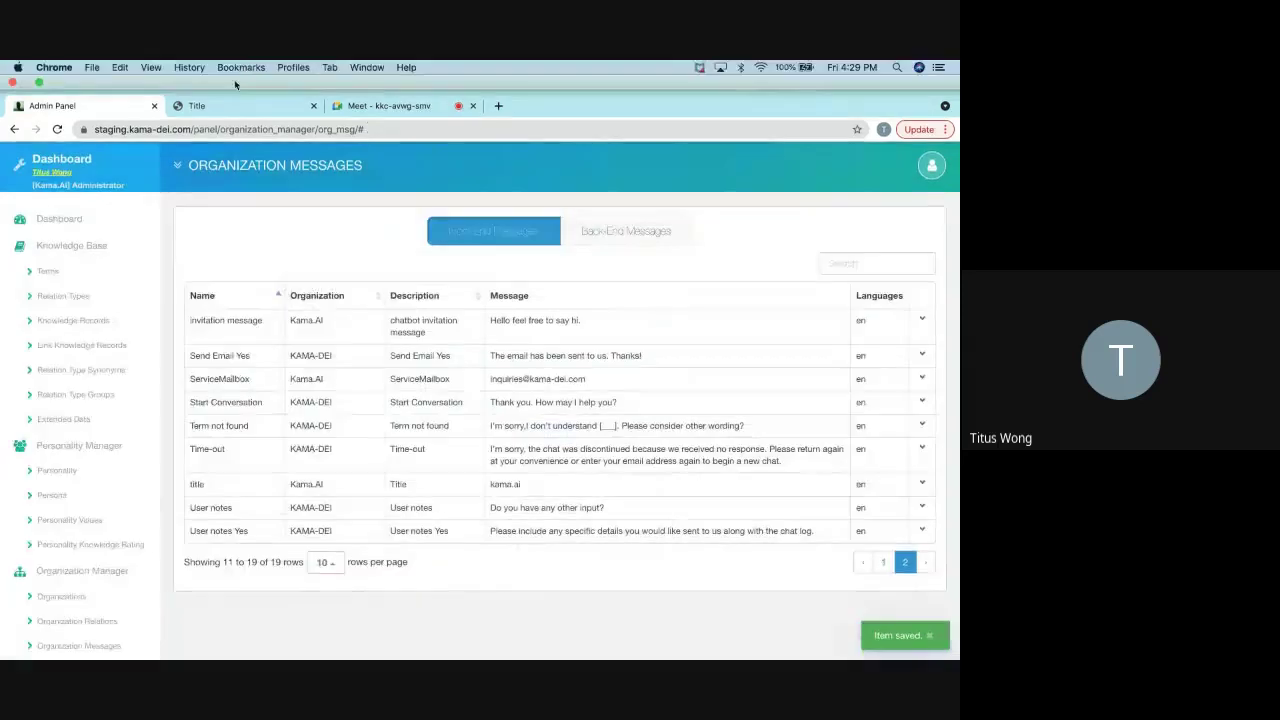
{"action": "left_click", "coordinate": [232, 105]}
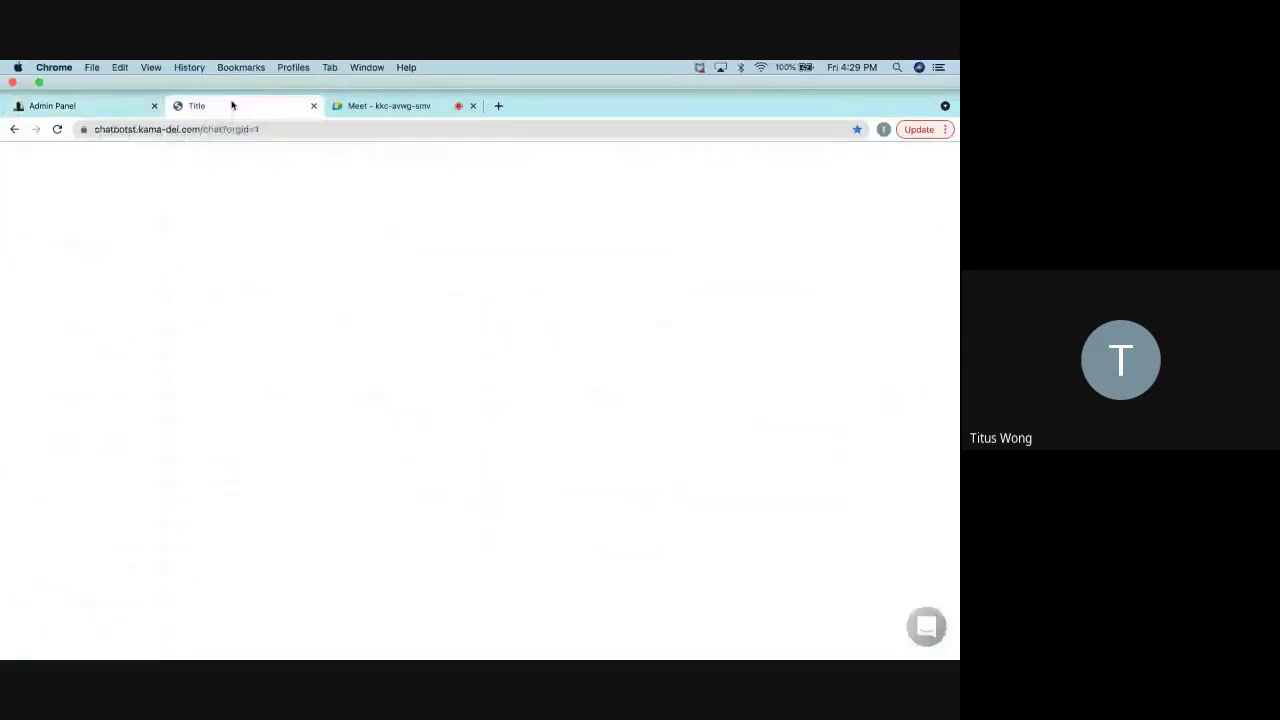
- Reload the chat page to see the 'Hello feel free to say hi.' invitation, then return to the admin panel
{"action": "left_click", "coordinate": [57, 100]}
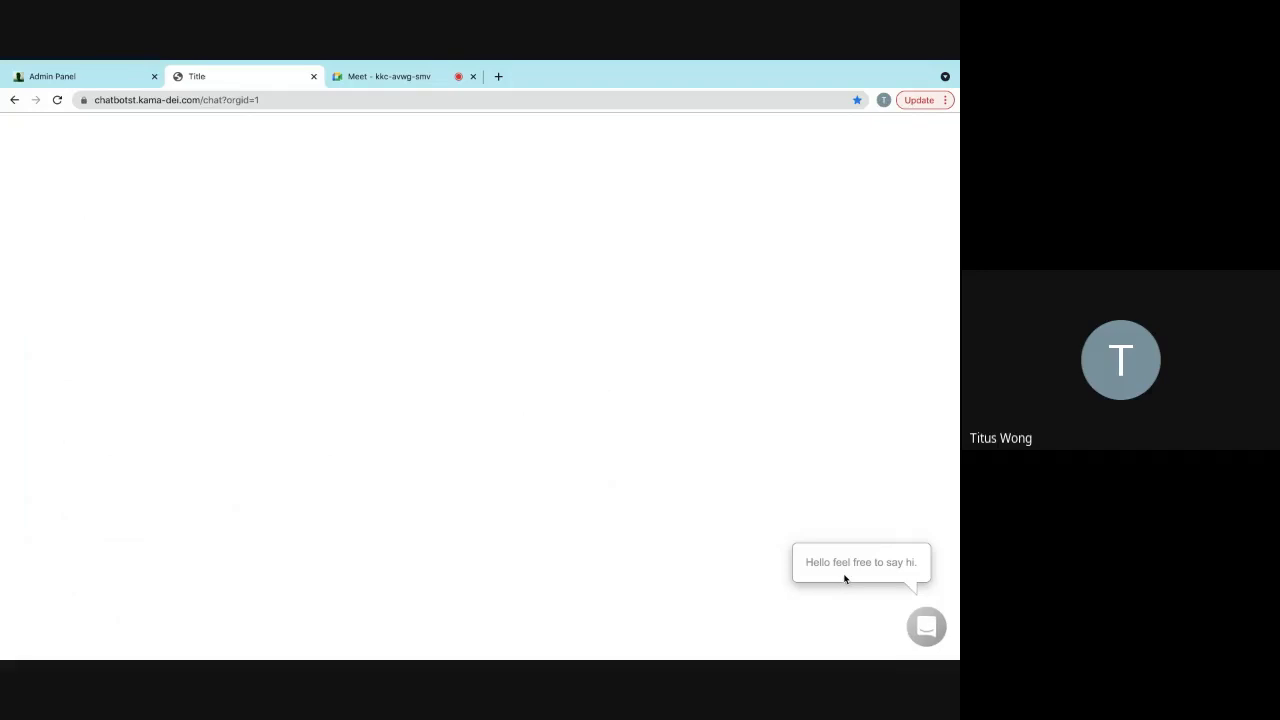
{"action": "left_click", "coordinate": [64, 77]}
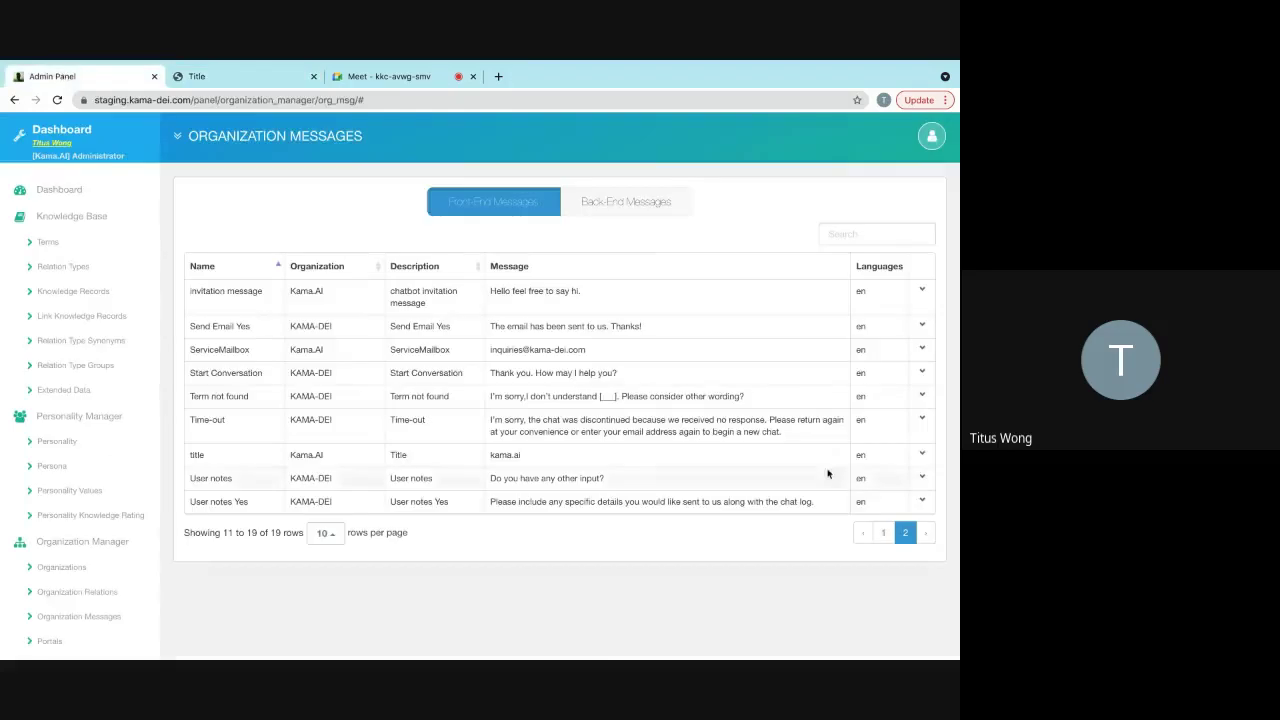
- Reset the invitation message to the Kama-DEI default "-" and return to the chatbot page
{"action": "left_click", "coordinate": [922, 290]}
{"action": "left_click", "coordinate": [901, 326]}
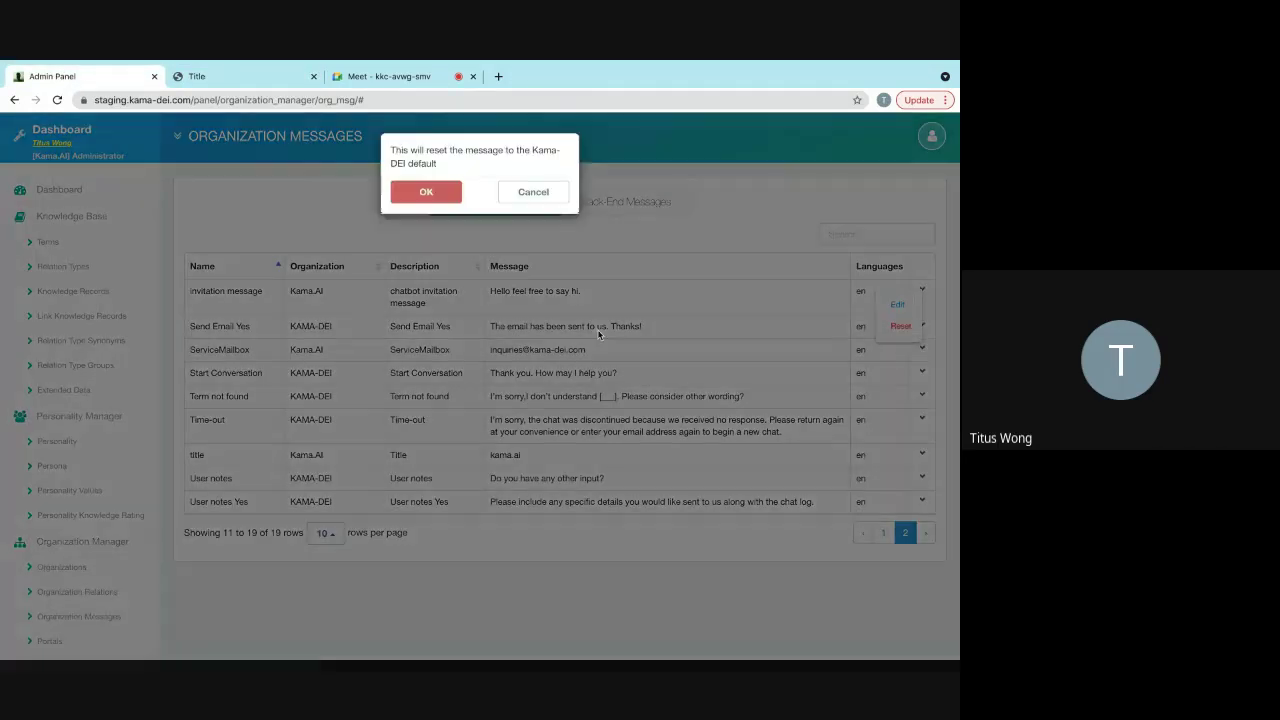
{"action": "left_click", "coordinate": [426, 191]}
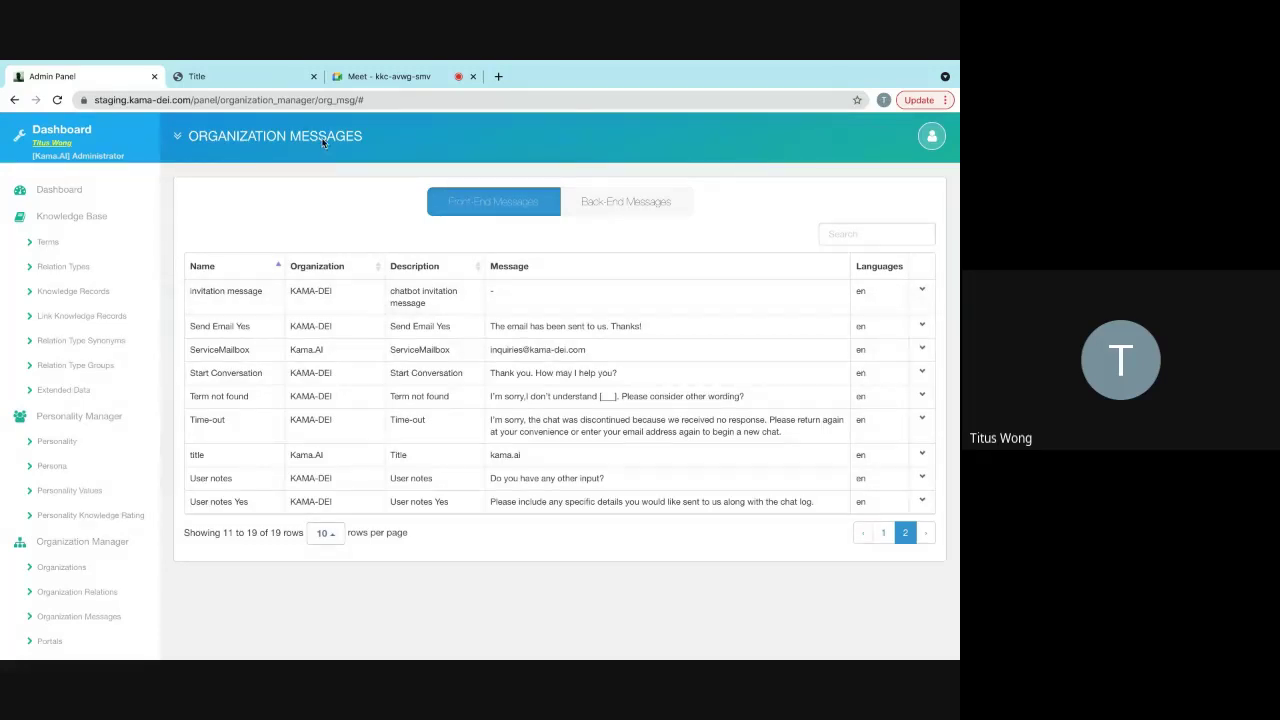
{"action": "left_click", "coordinate": [220, 76]}
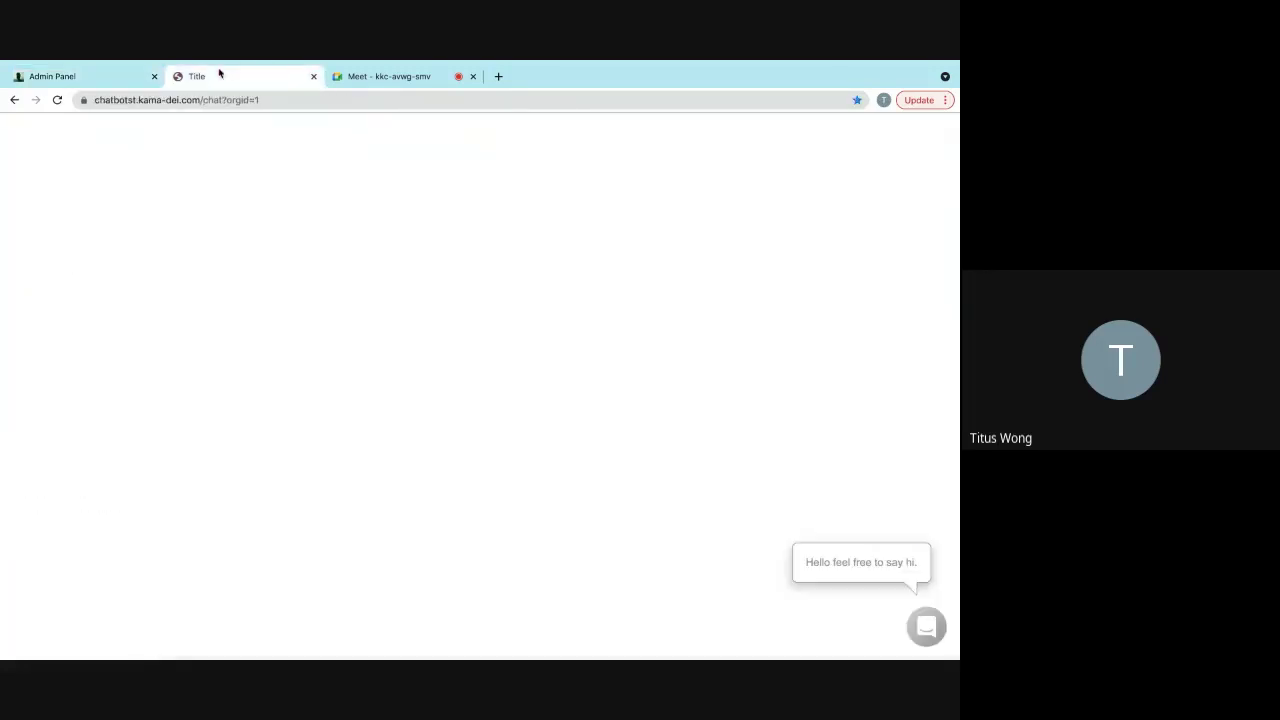
- Reload the chatbot page twice to confirm no invitation bubble, then begin stopping the Meet recording
{"action": "left_click", "coordinate": [57, 100]}
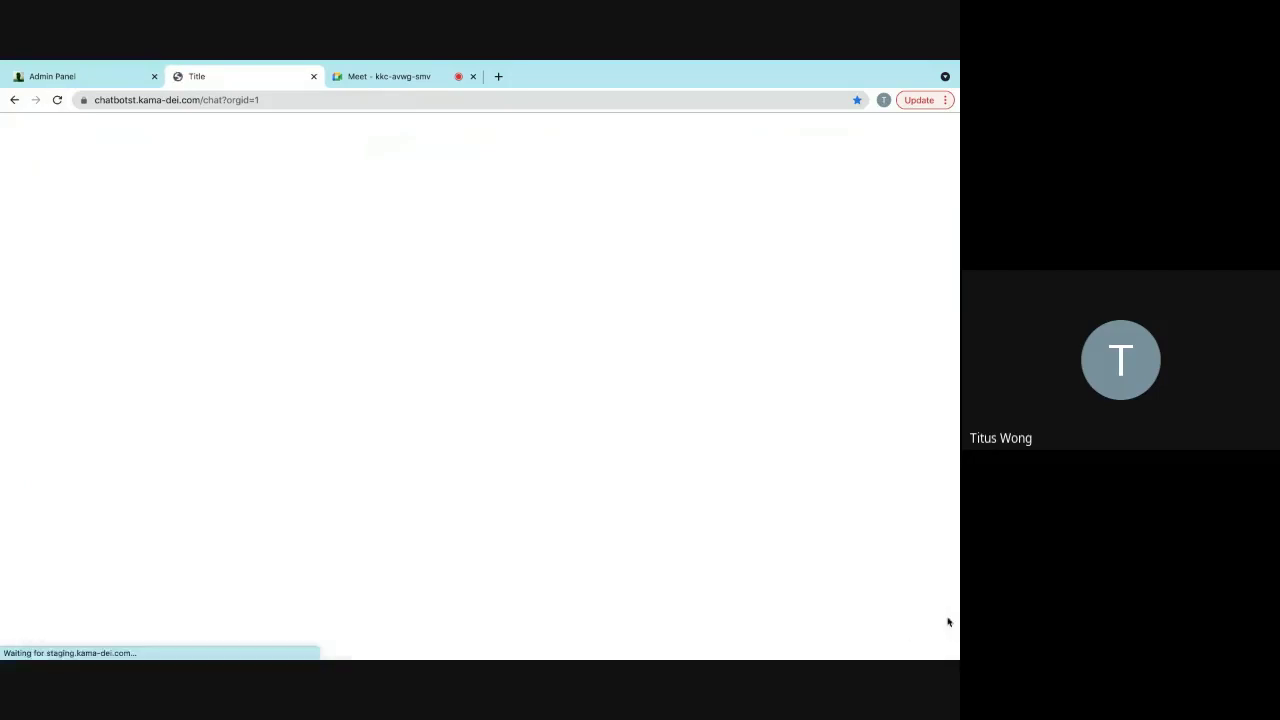
{"action": "left_click", "coordinate": [57, 100]}
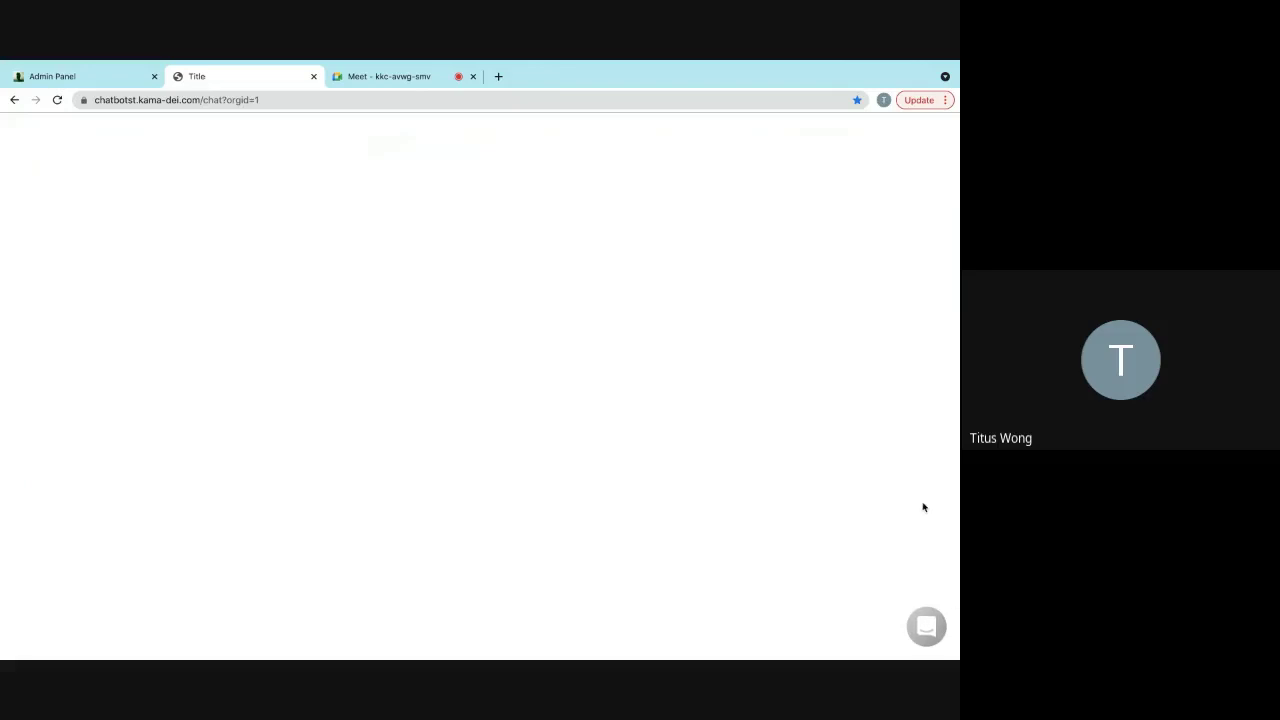
{"action": "left_click", "coordinate": [381, 77]}
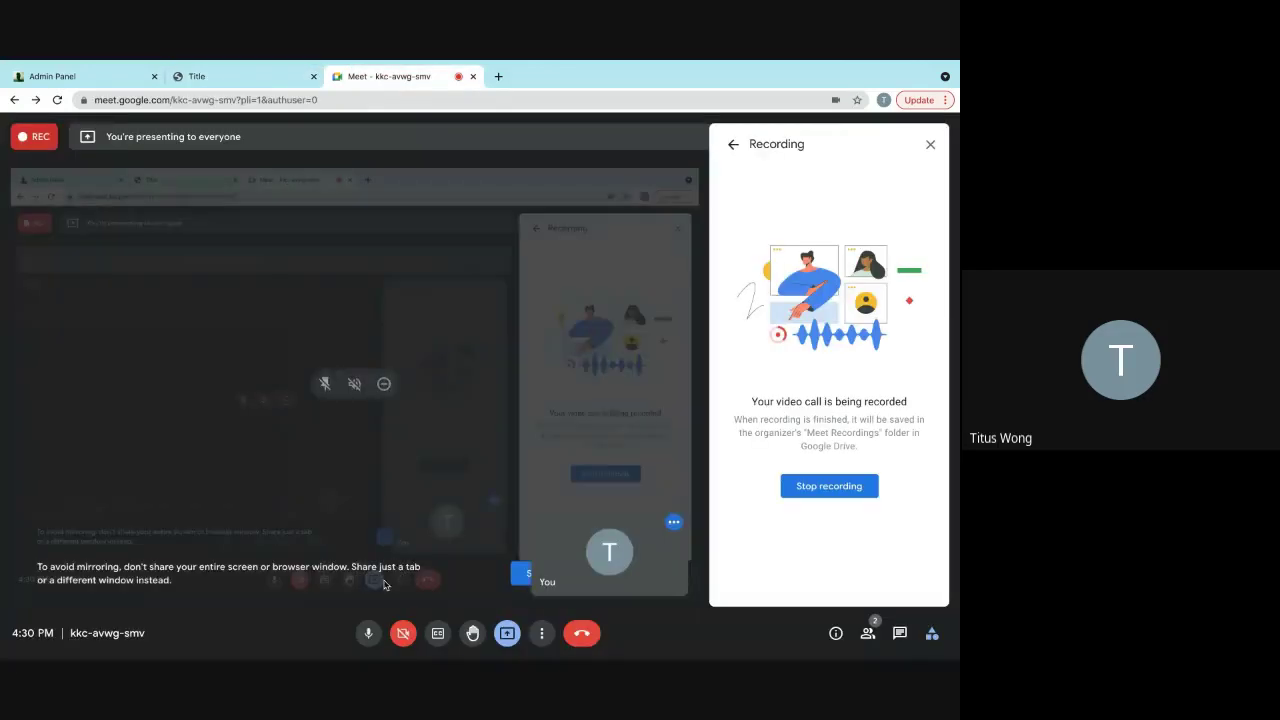
{"action": "left_click", "coordinate": [805, 490]}
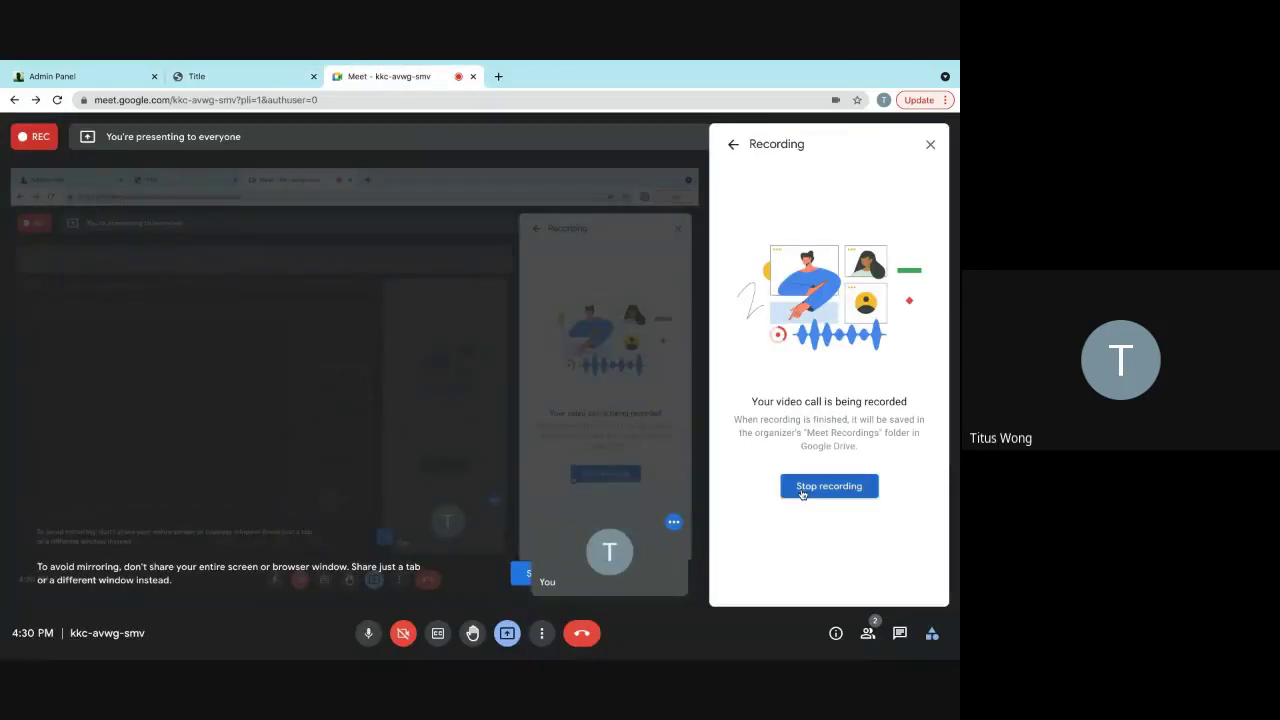